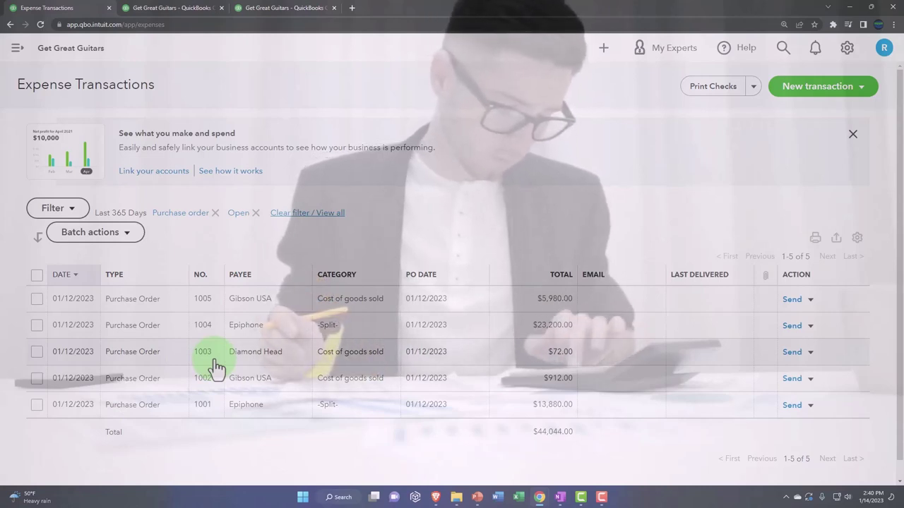
- Show the Send actions for Gibson USA purchase order 1005 among the open purchase orders
{"action": "left_click", "coordinate": [216, 367]}
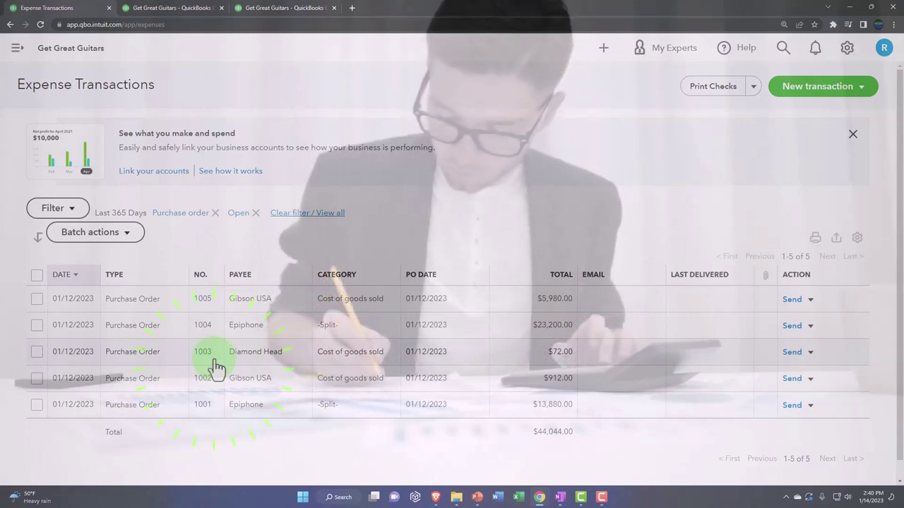
{"action": "left_click", "coordinate": [215, 367]}
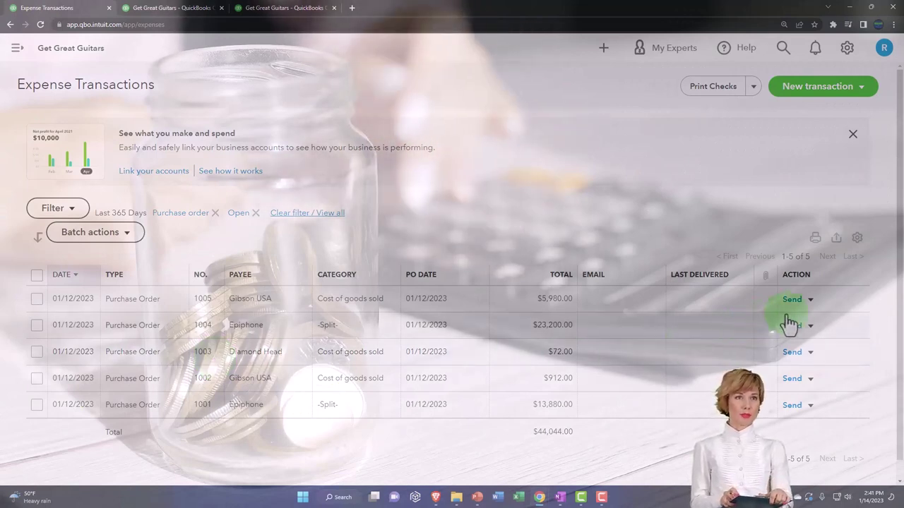
{"action": "left_click", "coordinate": [811, 300]}
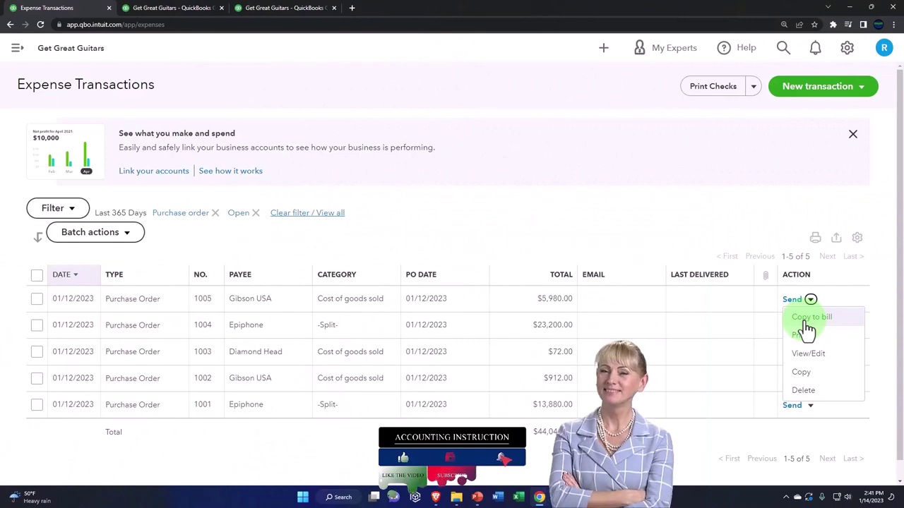
- Dismiss the purchase order menu and create a new blank check from Cash - 2415
{"action": "left_click", "coordinate": [806, 321]}
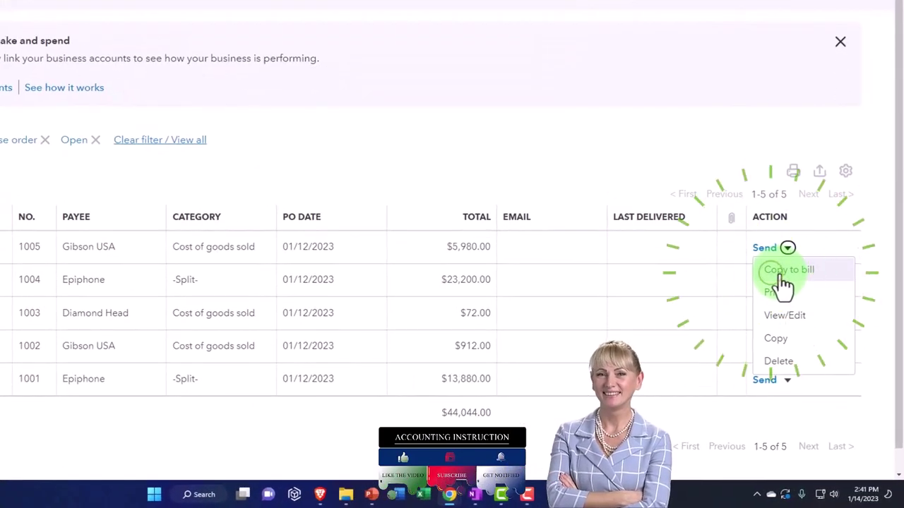
{"action": "left_click", "coordinate": [468, 144]}
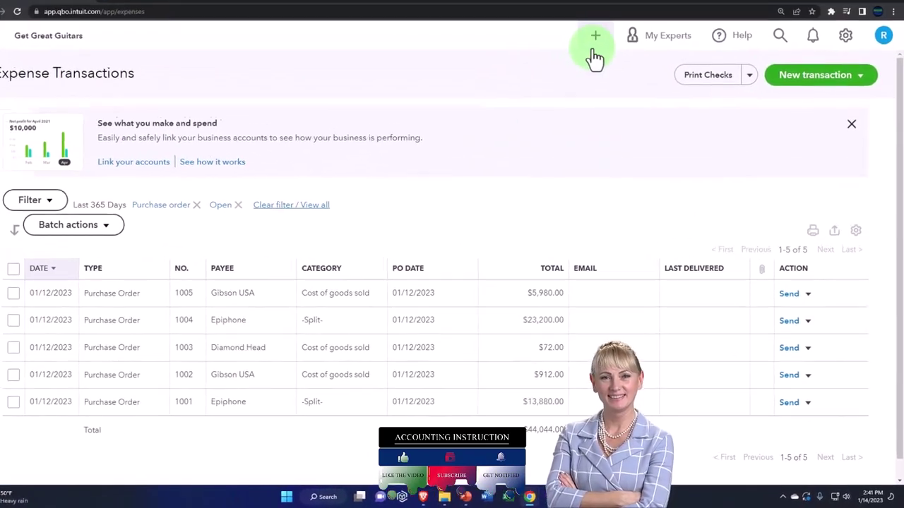
{"action": "left_click", "coordinate": [594, 49]}
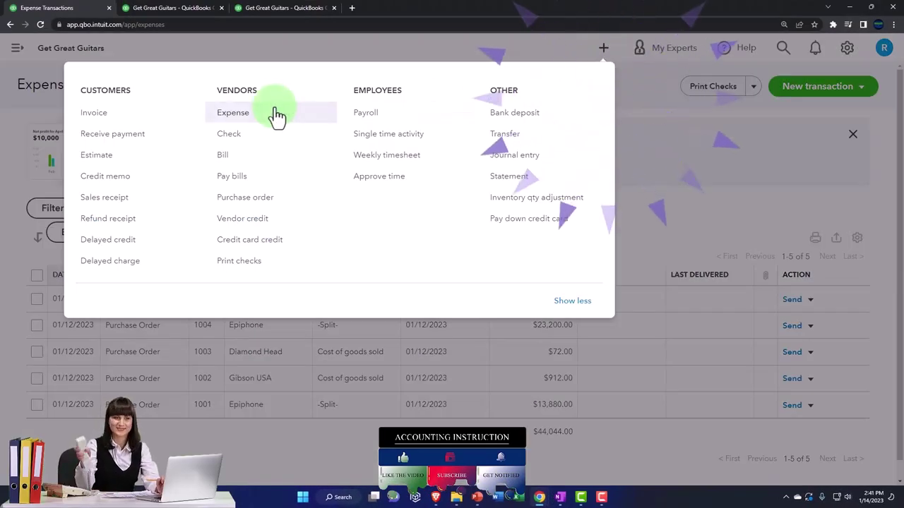
{"action": "left_click", "coordinate": [255, 123]}
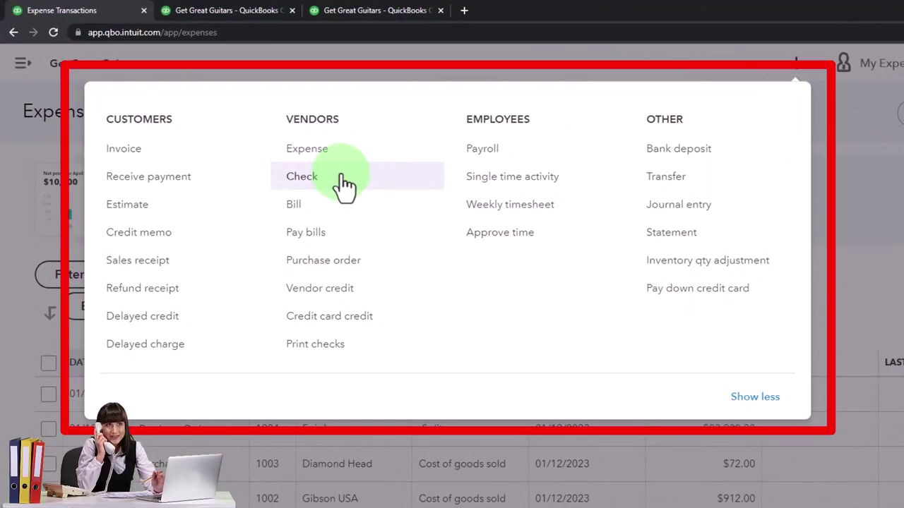
{"action": "left_click", "coordinate": [344, 182]}
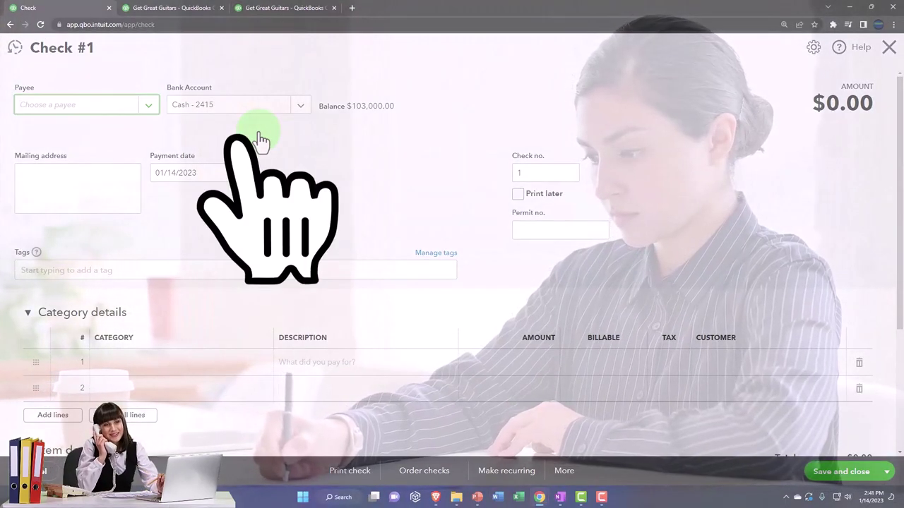
- Set Epiphone as the check's payee, revealing its open purchase orders #1004 and #1001
{"action": "type", "text": "ep"}
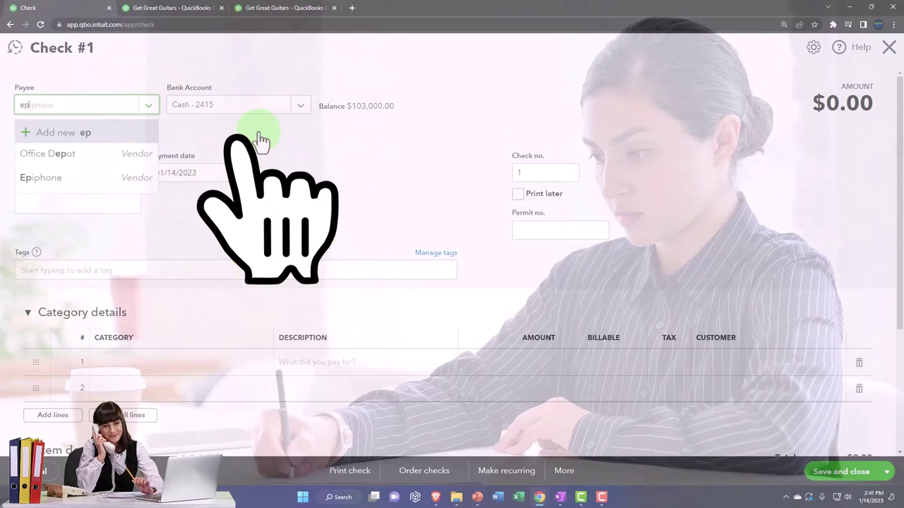
{"action": "key", "text": "Down"}
{"action": "key", "text": "Down"}
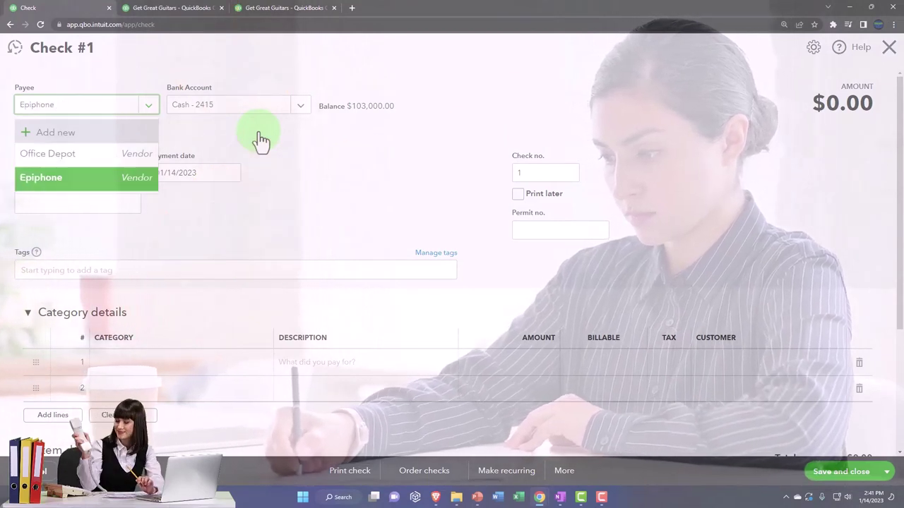
{"action": "key", "text": "Tab"}
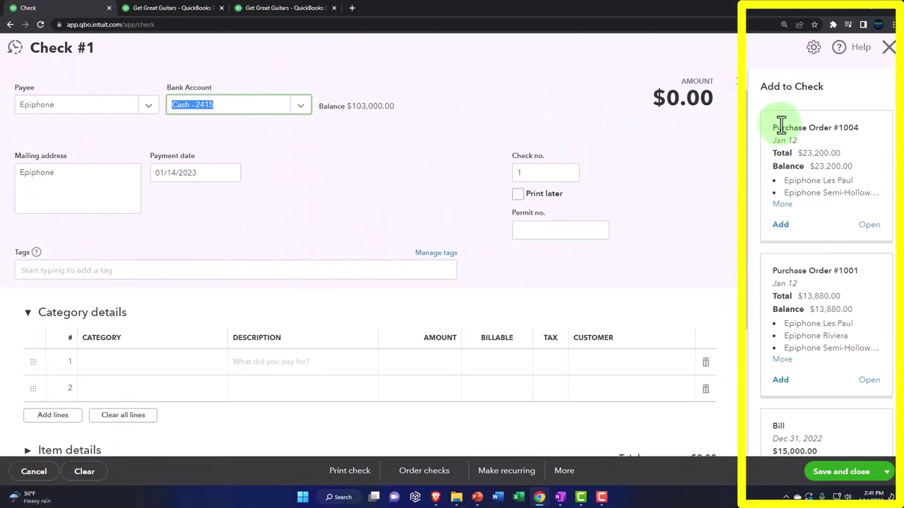
{"action": "scroll", "coordinate": [781, 127], "scroll_direction": "down", "scroll_amount": 1}
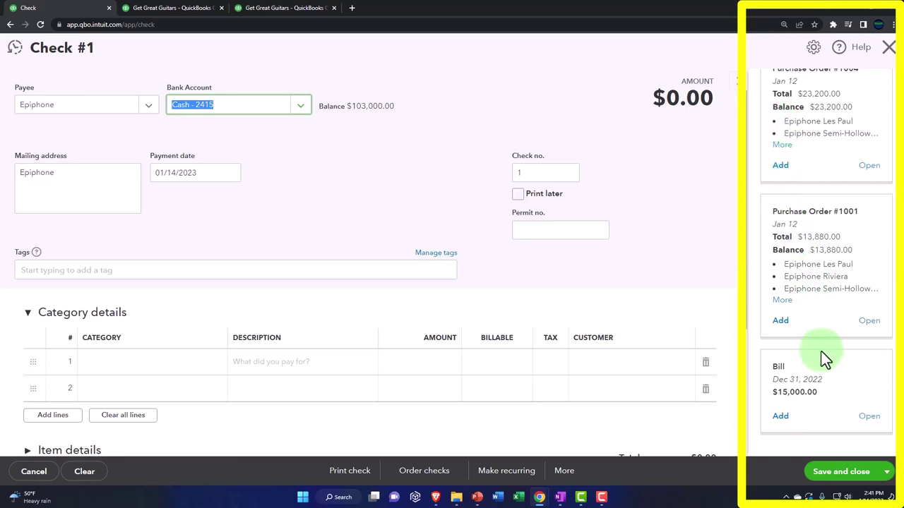
{"action": "scroll", "coordinate": [812, 261], "scroll_direction": "up", "scroll_amount": 1}
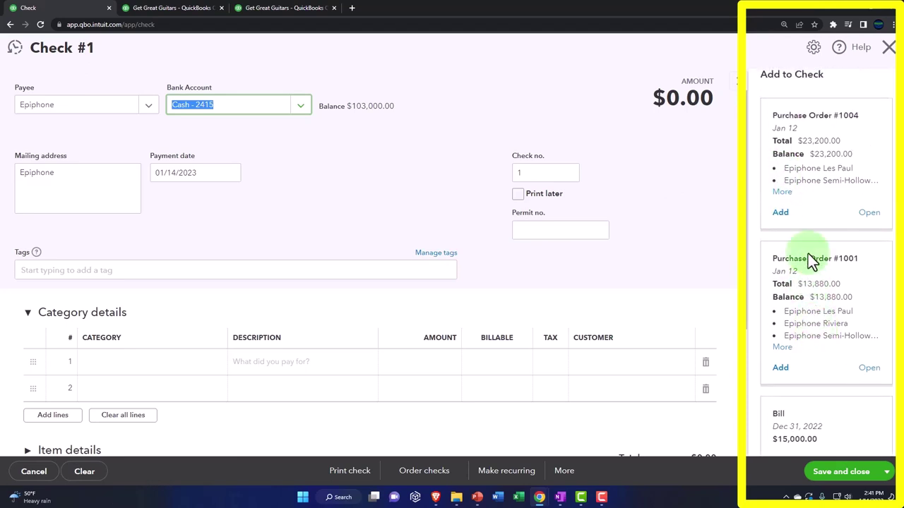
- Add Epiphone purchase orders #1004 and #1001 to the check, totaling $37,080.00
{"action": "left_click", "coordinate": [780, 213]}
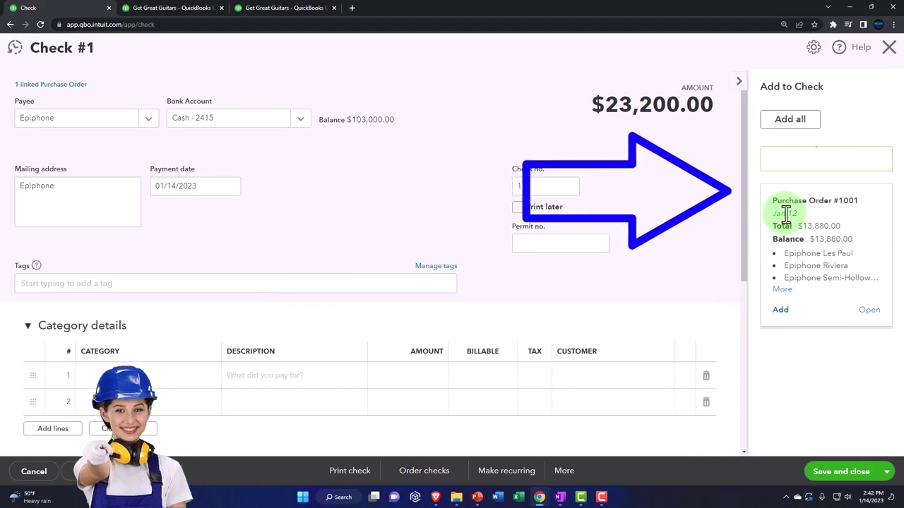
{"action": "left_click", "coordinate": [782, 312]}
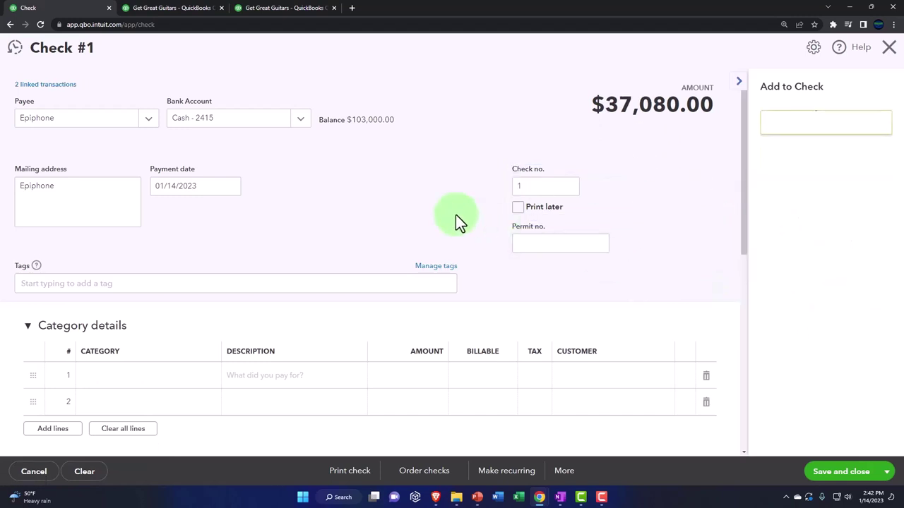
{"action": "scroll", "coordinate": [403, 240], "scroll_direction": "down", "scroll_amount": 3}
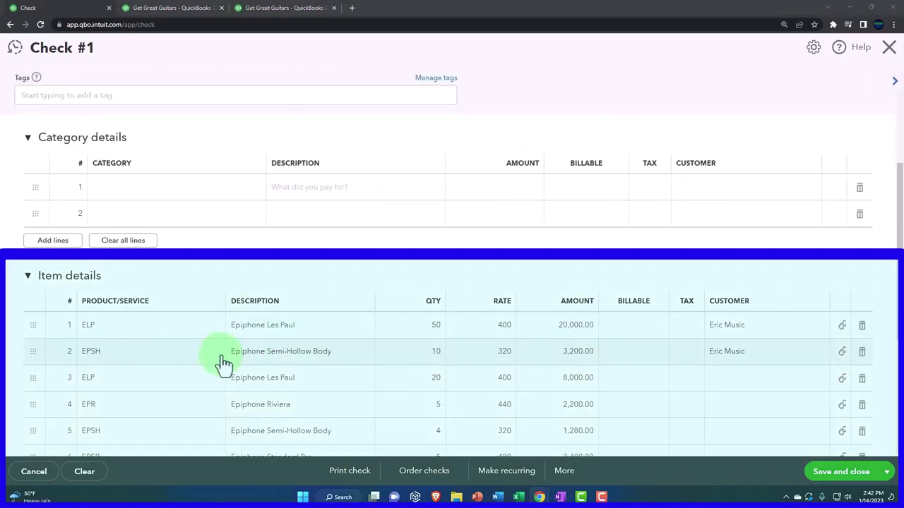
{"action": "scroll", "coordinate": [224, 364], "scroll_direction": "up", "scroll_amount": 3}
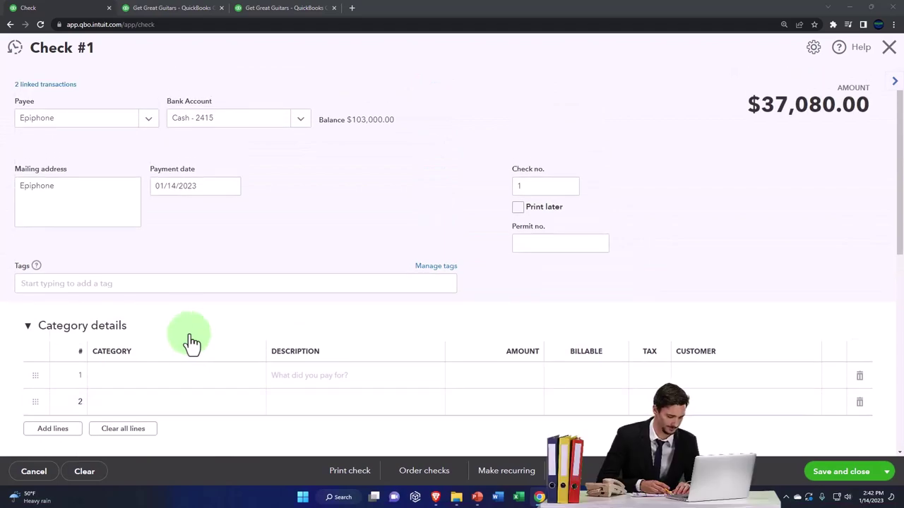
{"action": "left_click", "coordinate": [107, 120]}
{"action": "key", "text": "Tab"}
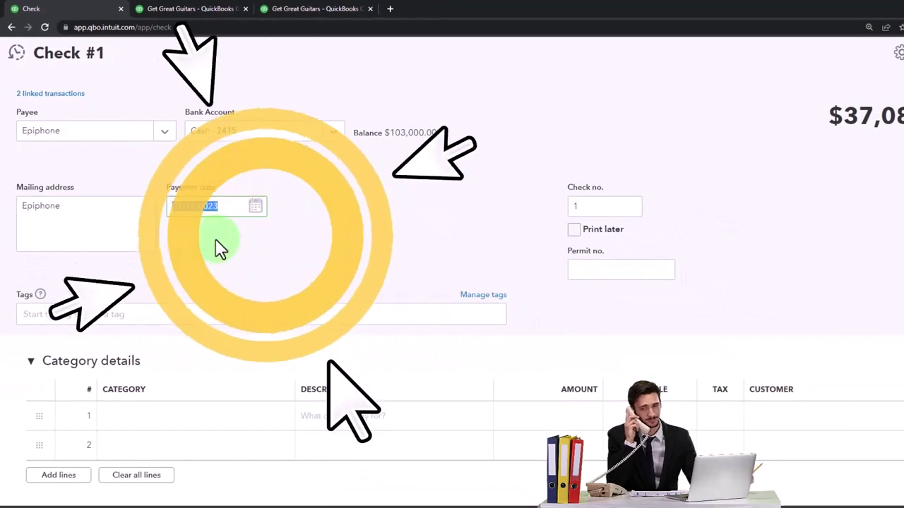
- Enter 1004 as the check number and clear the Print later option
{"action": "key", "text": "Tab"}
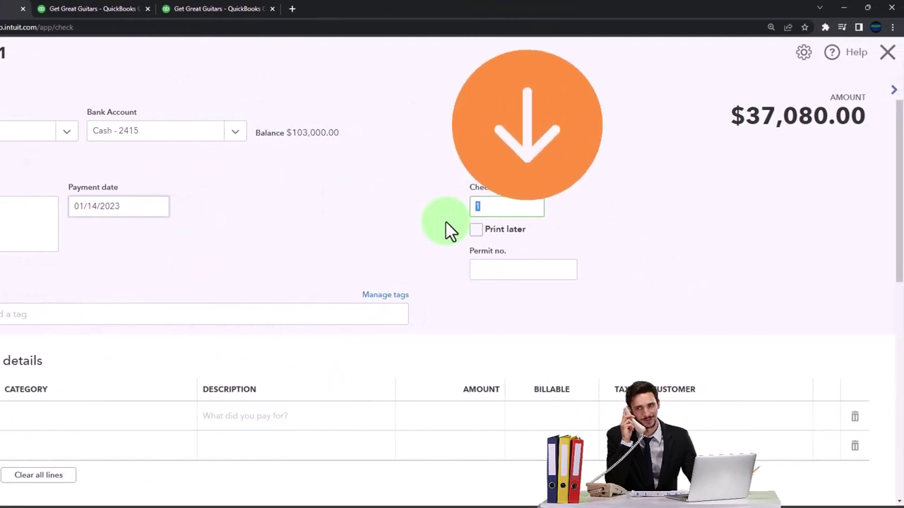
{"action": "type", "text": "1004"}
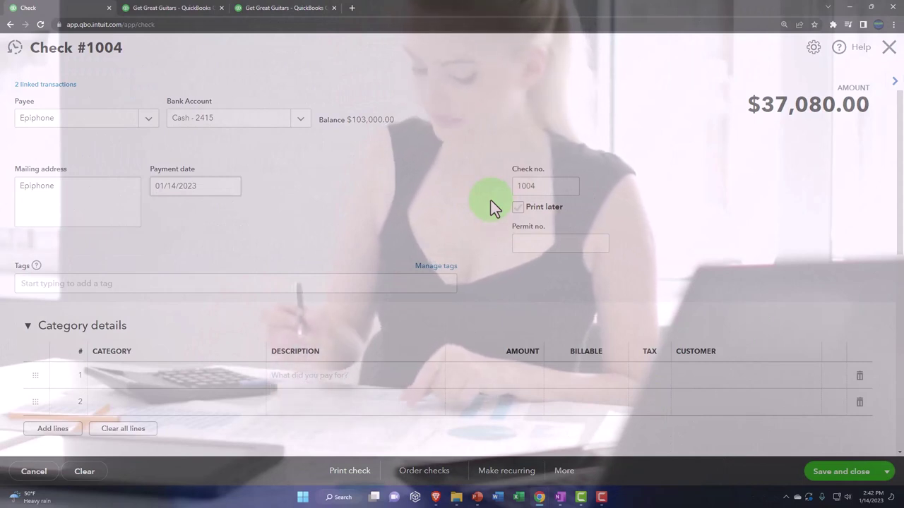
{"action": "left_click", "coordinate": [518, 210]}
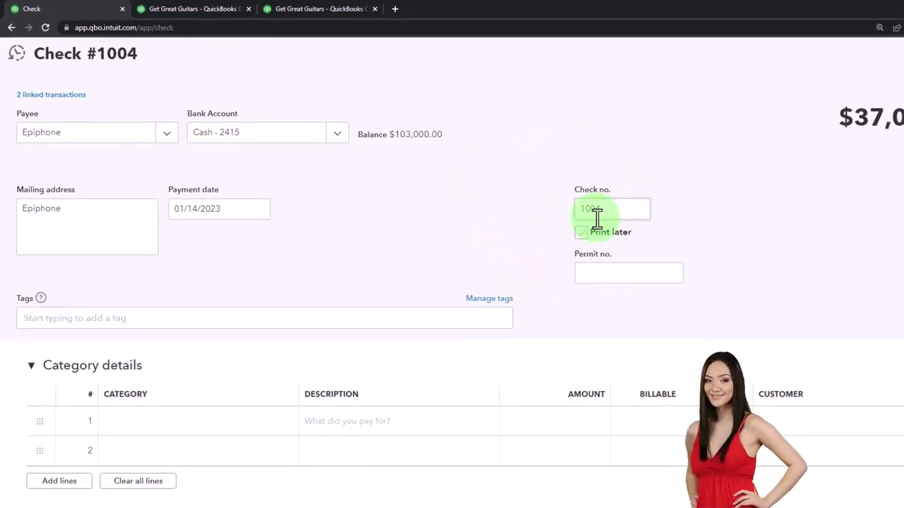
- Turn off Print later and review the linked $23,200.00 and $13,880.00 purchase orders
{"action": "left_click", "coordinate": [597, 222]}
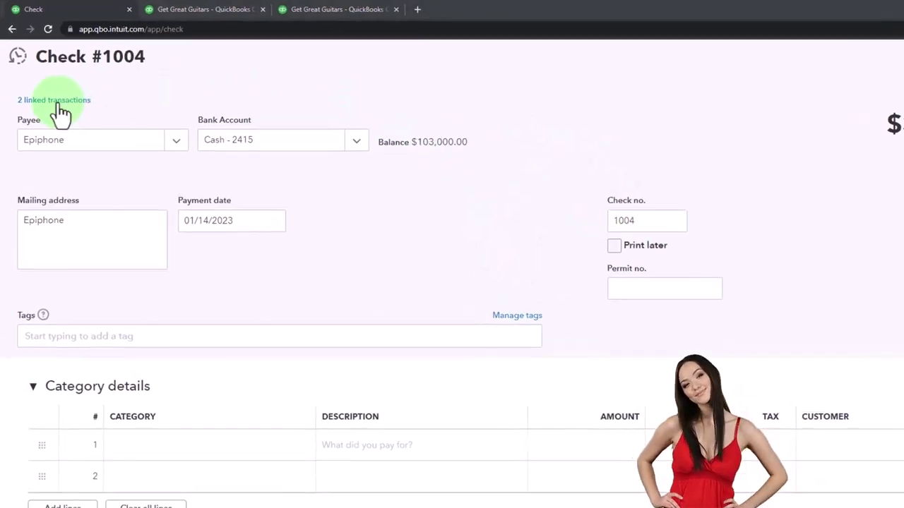
{"action": "left_click", "coordinate": [45, 96]}
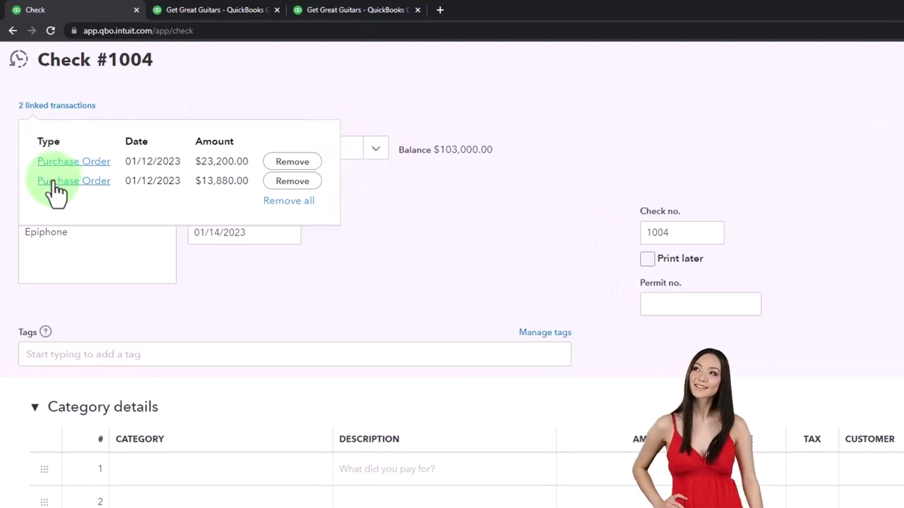
{"action": "left_click", "coordinate": [439, 229]}
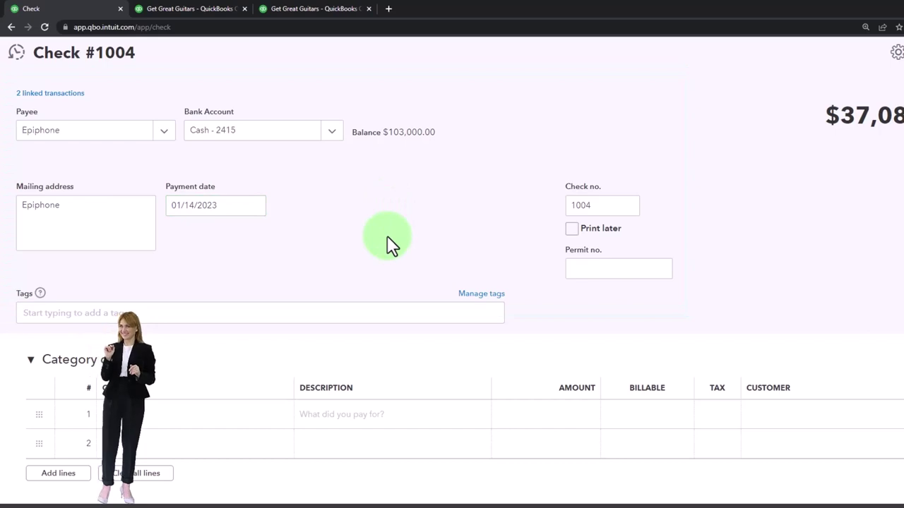
- Assign the Epiphone Les Paul and Semi-Hollow Body lines to customer Eric Music
{"action": "scroll", "coordinate": [391, 245], "scroll_direction": "down", "scroll_amount": 3}
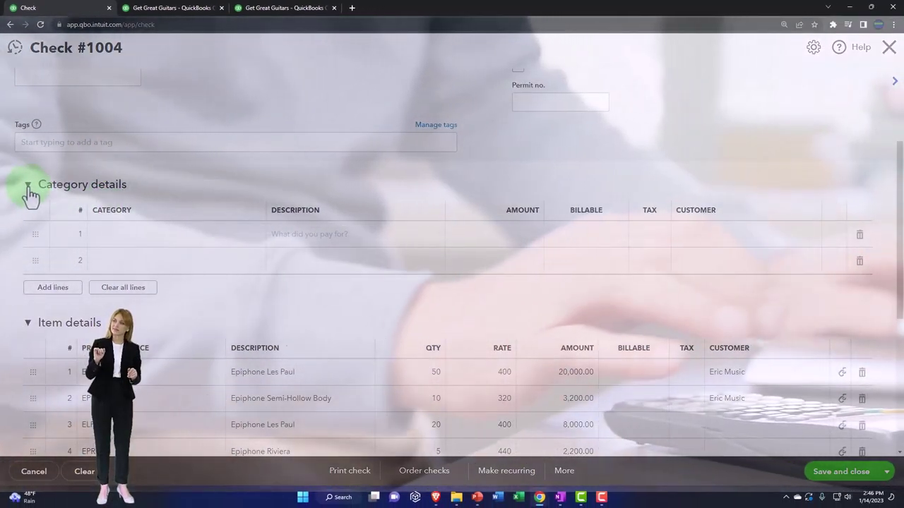
{"action": "scroll", "coordinate": [32, 192], "scroll_direction": "up", "scroll_amount": 2}
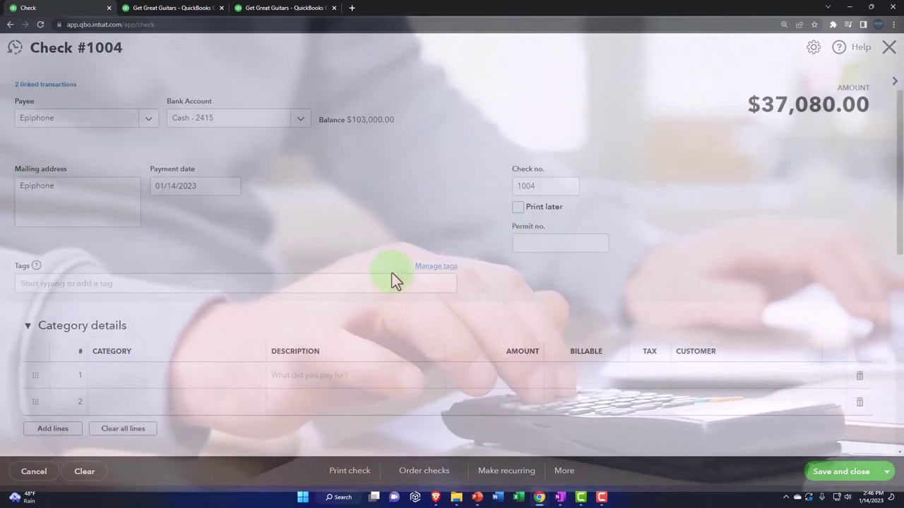
{"action": "scroll", "coordinate": [353, 286], "scroll_direction": "down", "scroll_amount": 1}
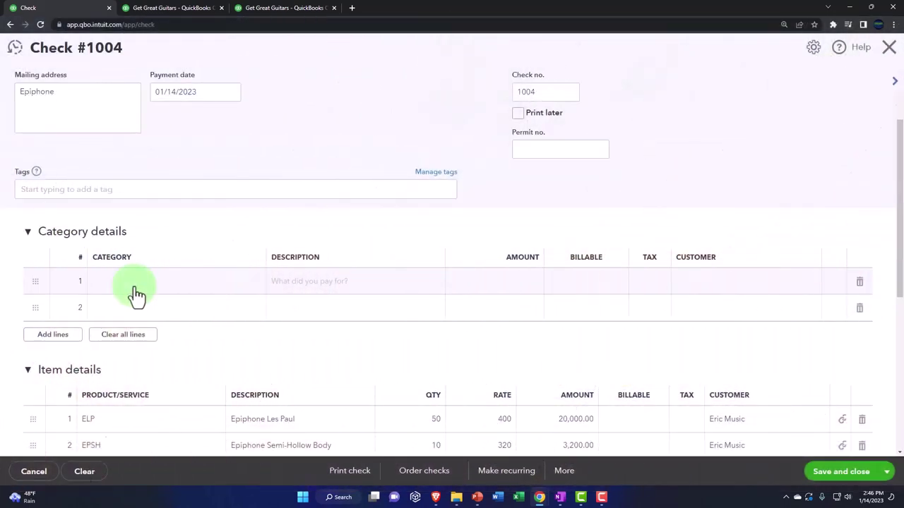
{"action": "left_click", "coordinate": [134, 290]}
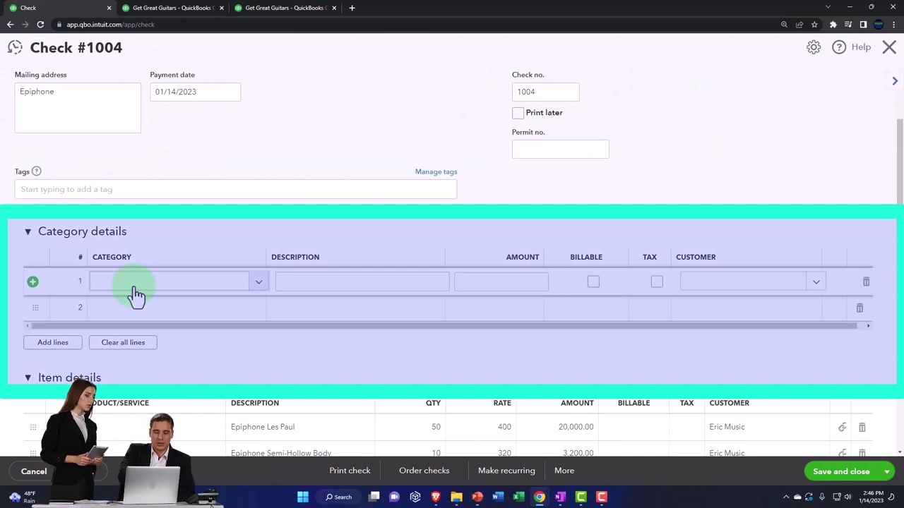
{"action": "left_click", "coordinate": [27, 232]}
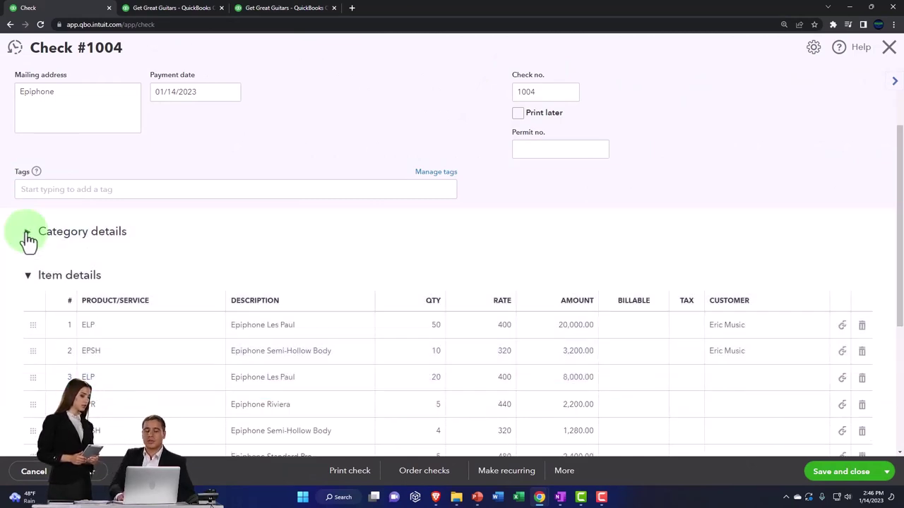
{"action": "scroll", "coordinate": [28, 237], "scroll_direction": "down", "scroll_amount": 1}
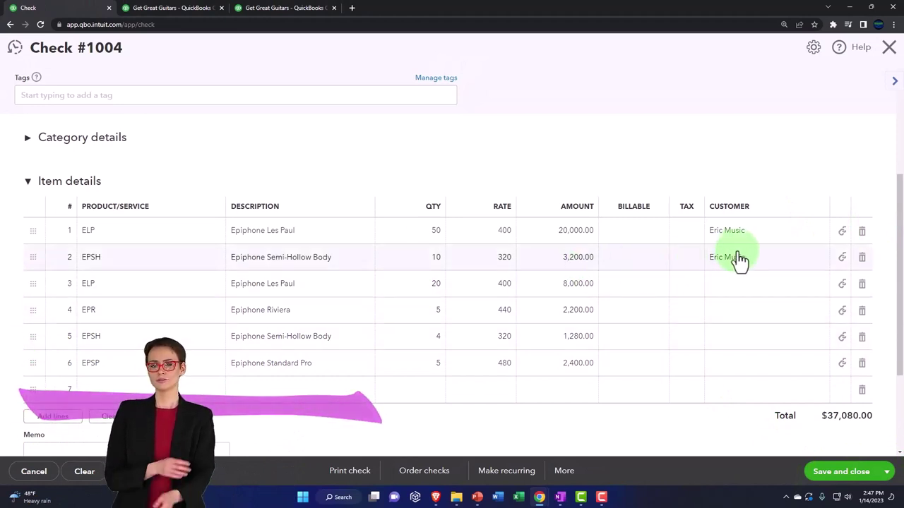
- Tick Billable and Tax on the ELP and EPSH item lines
{"action": "left_click", "coordinate": [637, 240]}
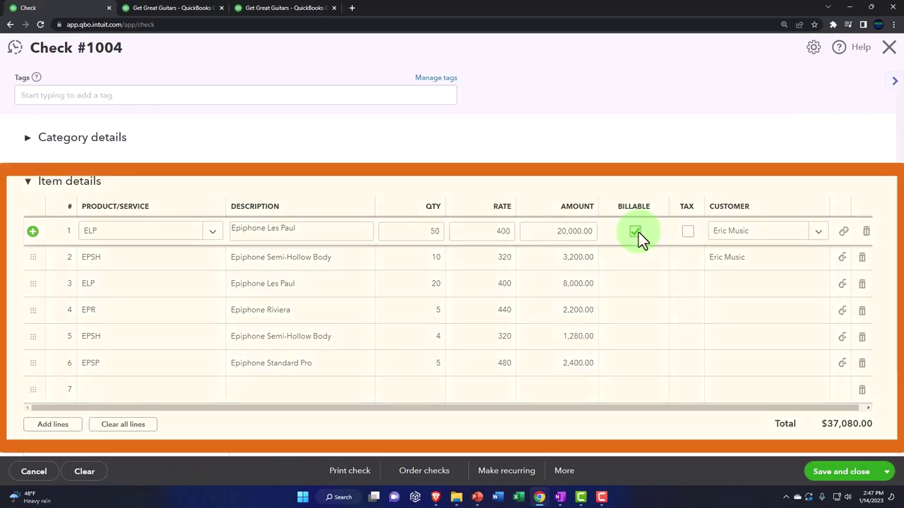
{"action": "left_click", "coordinate": [686, 233]}
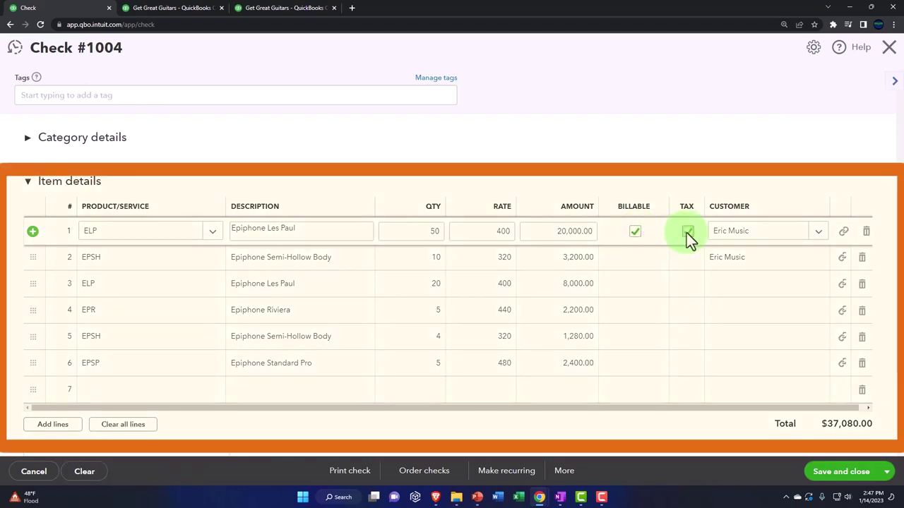
{"action": "left_click", "coordinate": [641, 264]}
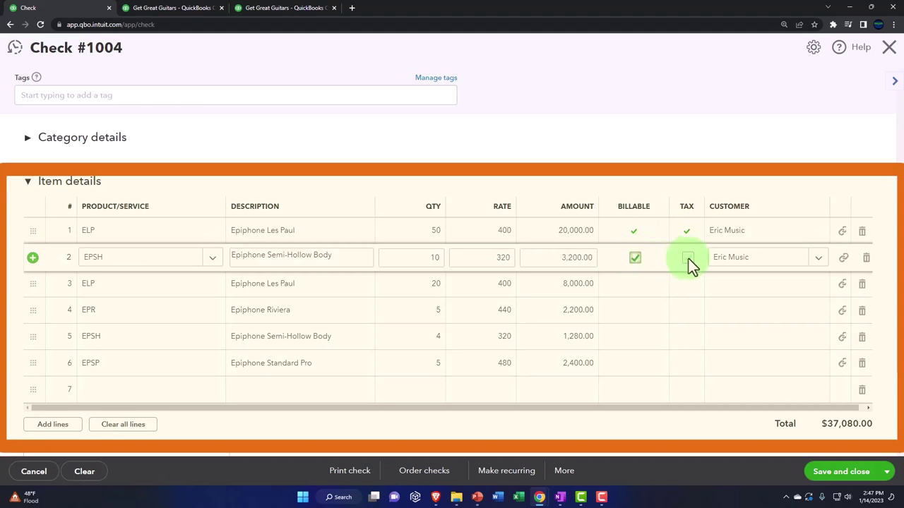
{"action": "left_click", "coordinate": [777, 168]}
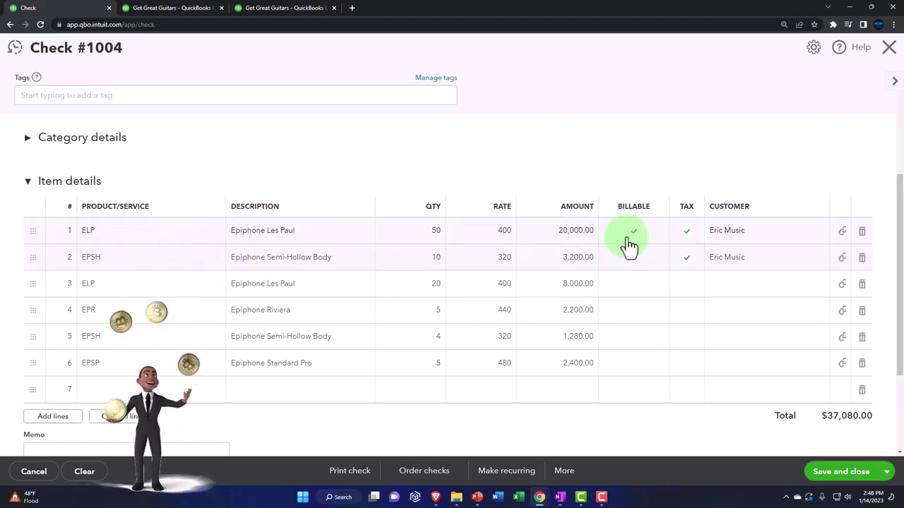
- Duplicate the Profit and Loss tab, move it first, and go to Sales > Products and services
{"action": "left_click", "coordinate": [293, 10]}
{"action": "right_click", "coordinate": [297, 10]}
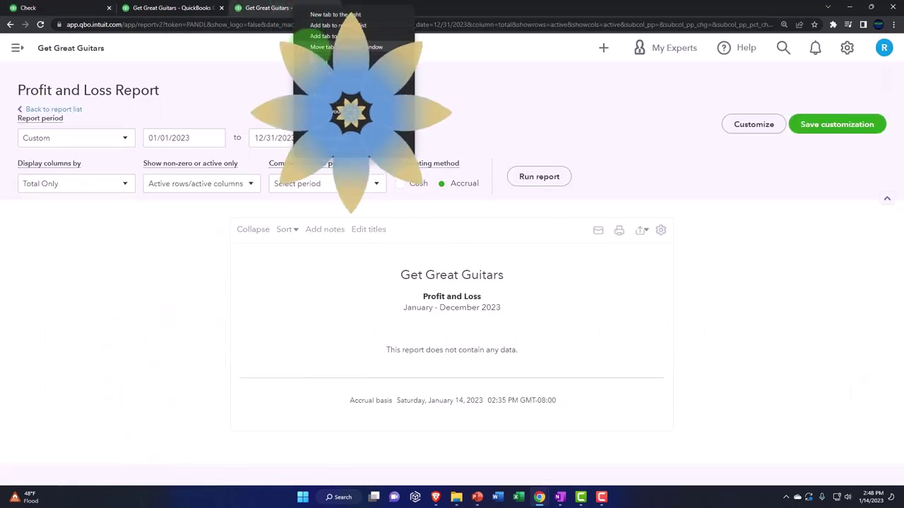
{"action": "left_click", "coordinate": [317, 75]}
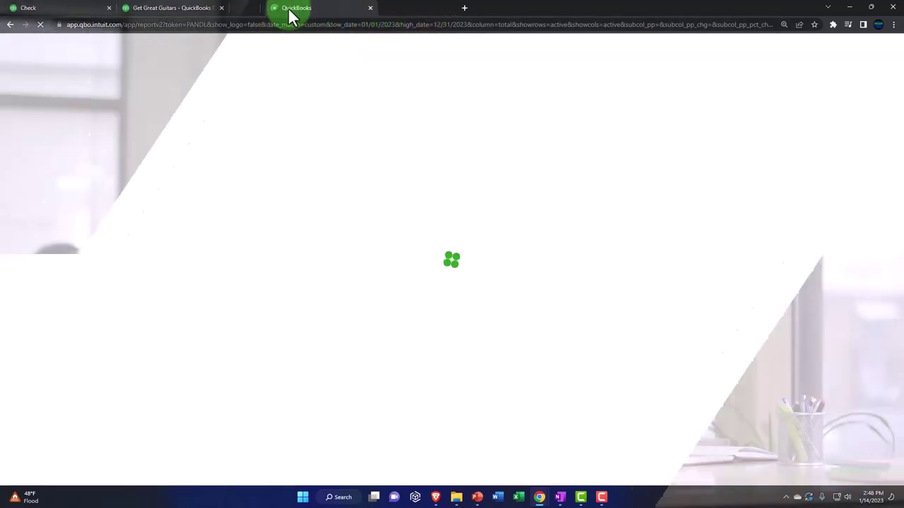
{"action": "left_click_drag", "start_coordinate": [290, 14], "coordinate": [61, 15]}
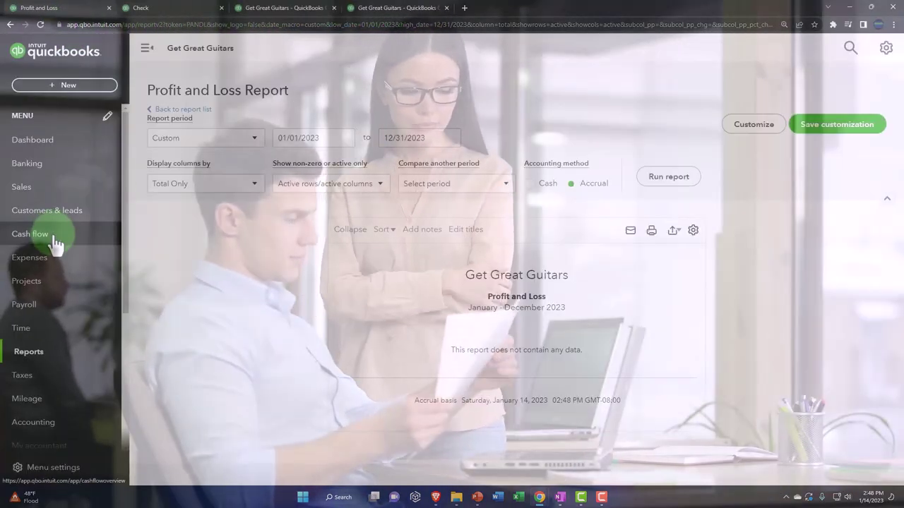
{"action": "left_click", "coordinate": [28, 188]}
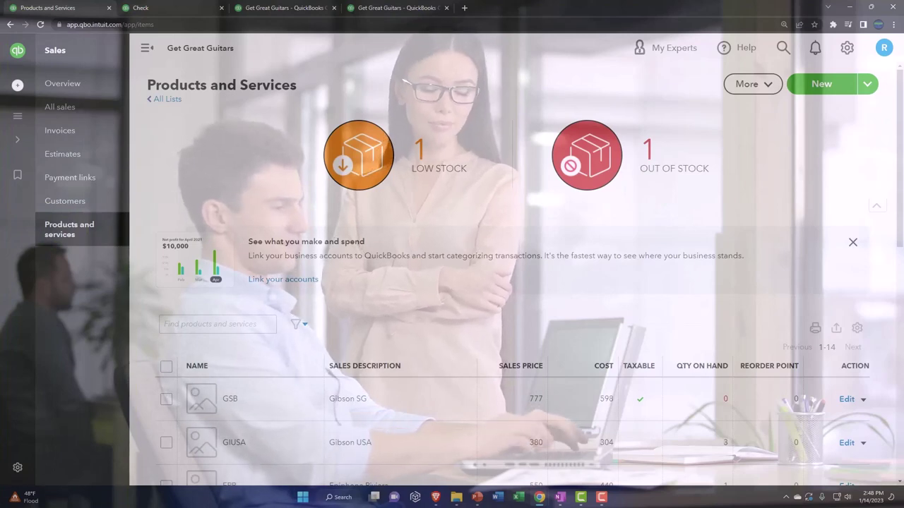
{"action": "key", "text": "alt+Tab"}
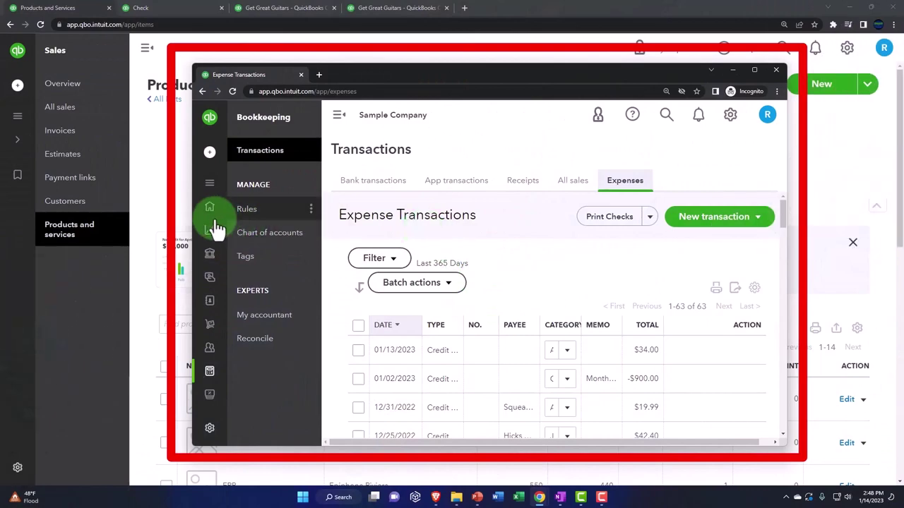
{"action": "mouse_move", "coordinate": [213, 228]}
{"action": "left_click", "coordinate": [223, 281]}
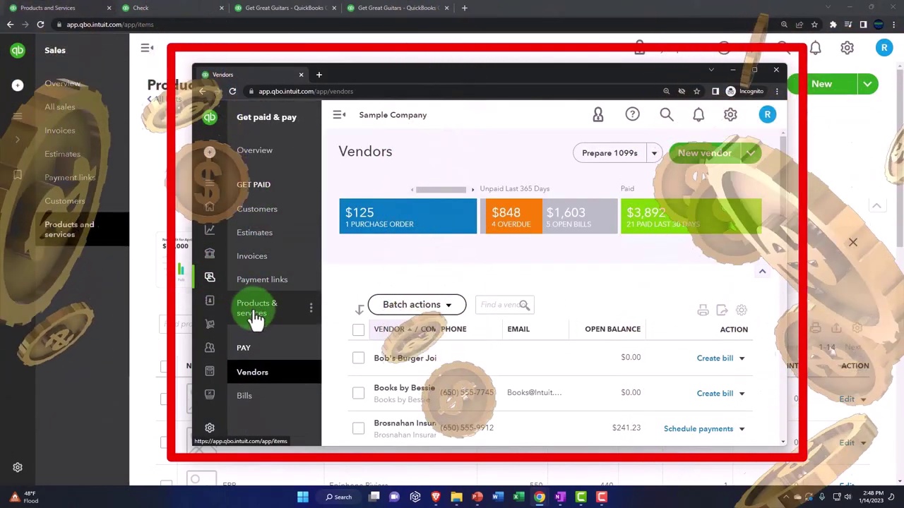
{"action": "left_click", "coordinate": [255, 305]}
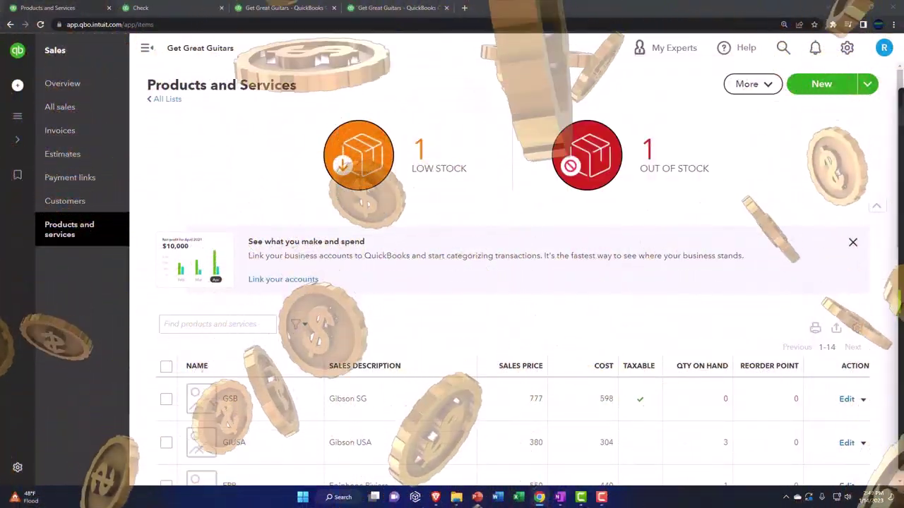
{"action": "scroll", "coordinate": [470, 259], "scroll_direction": "down", "scroll_amount": 3}
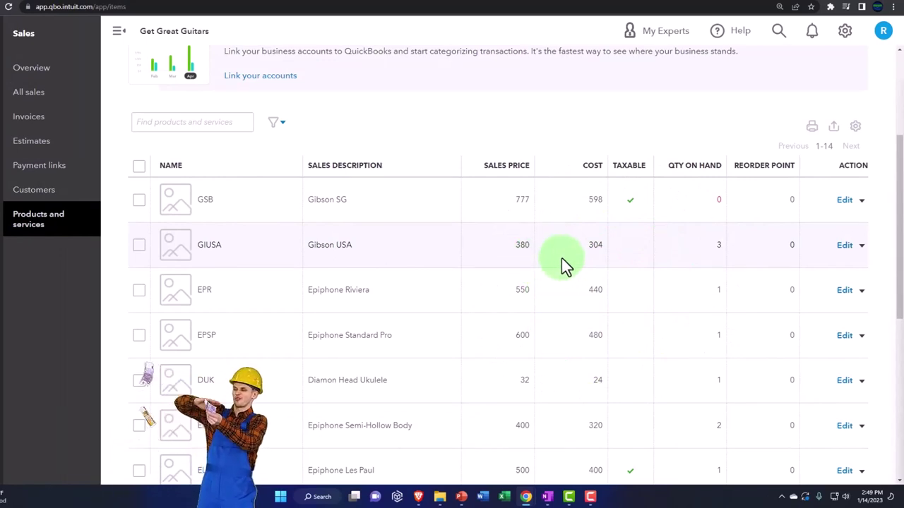
{"action": "mouse_move", "coordinate": [30, 134]}
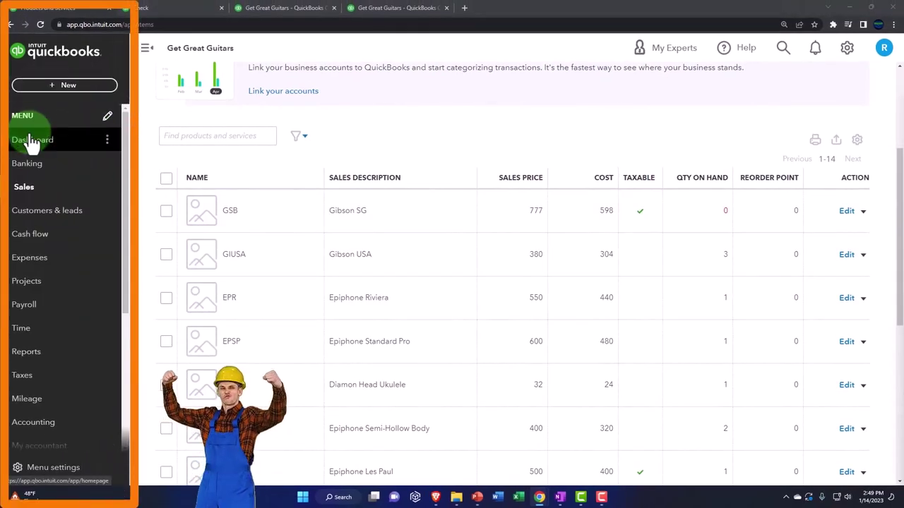
- Review the Expenses billable settings in Account and settings, then close that tab to return to check #1004
{"action": "left_click", "coordinate": [25, 188]}
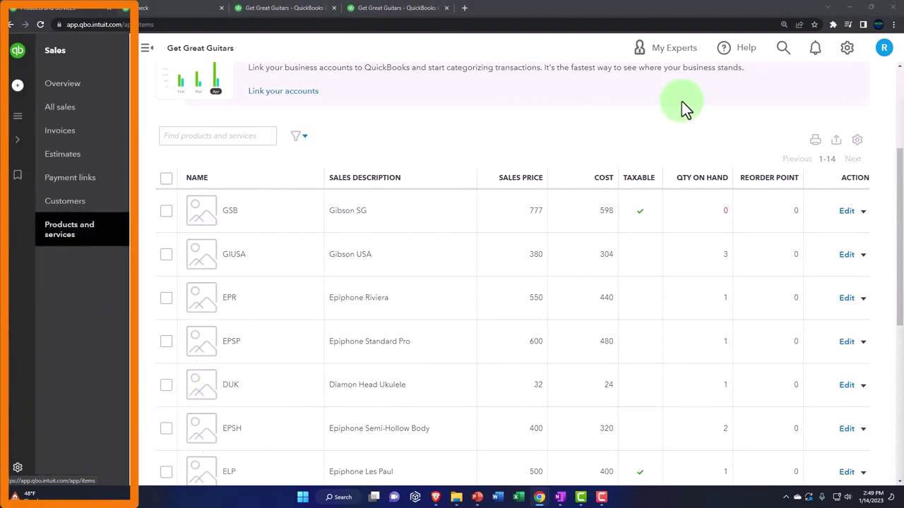
{"action": "left_click", "coordinate": [847, 49]}
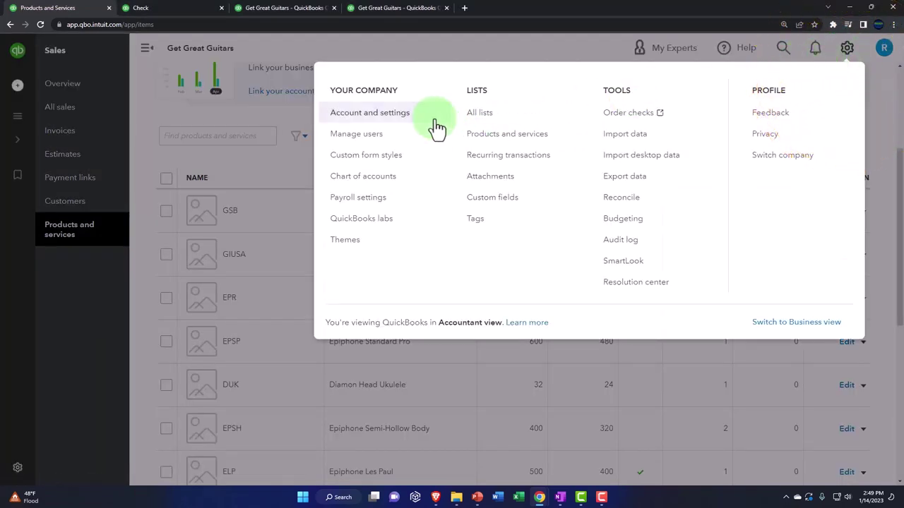
{"action": "left_click", "coordinate": [408, 123]}
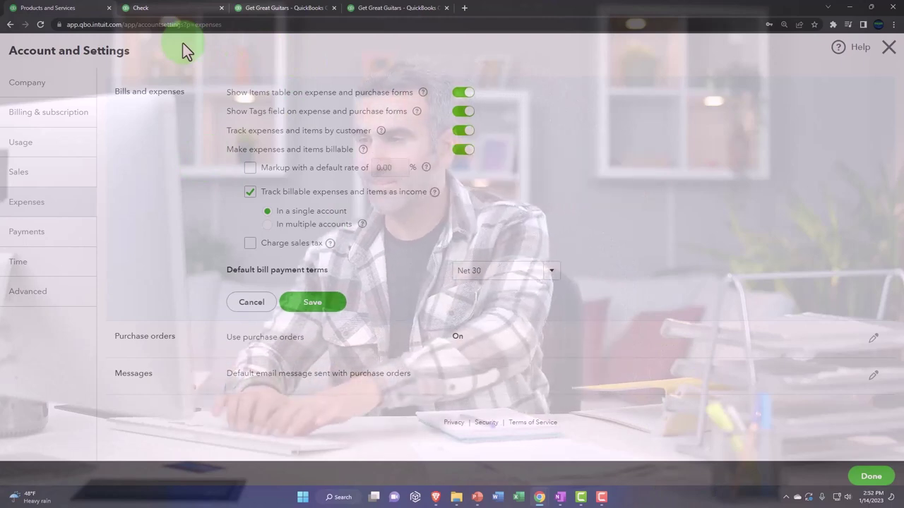
{"action": "left_click", "coordinate": [109, 8]}
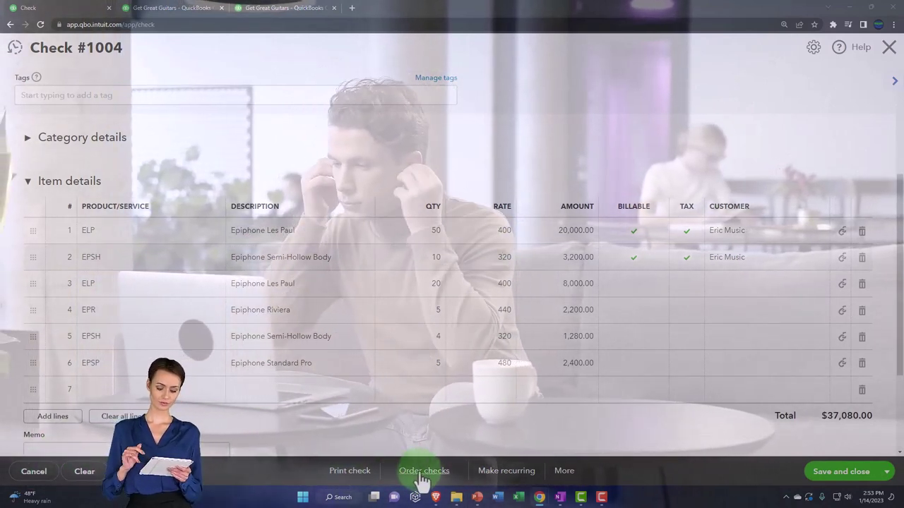
- Check the More actions menu on check #1004, then save and close the check
{"action": "left_click", "coordinate": [565, 473]}
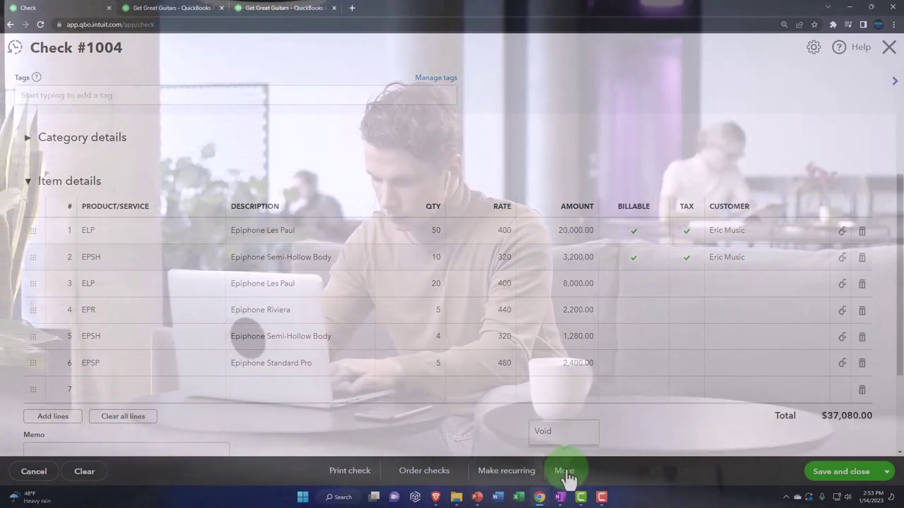
{"action": "left_click", "coordinate": [565, 473]}
{"action": "left_click", "coordinate": [566, 471]}
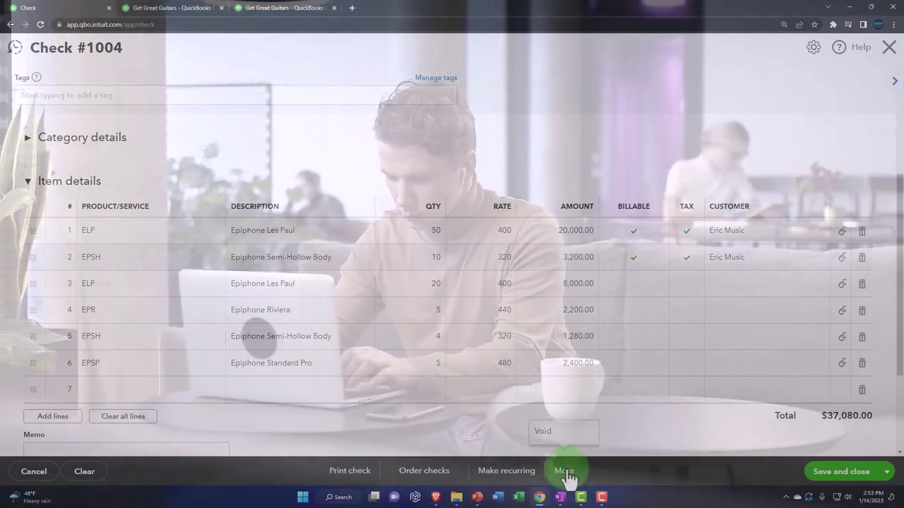
{"action": "left_click", "coordinate": [865, 478]}
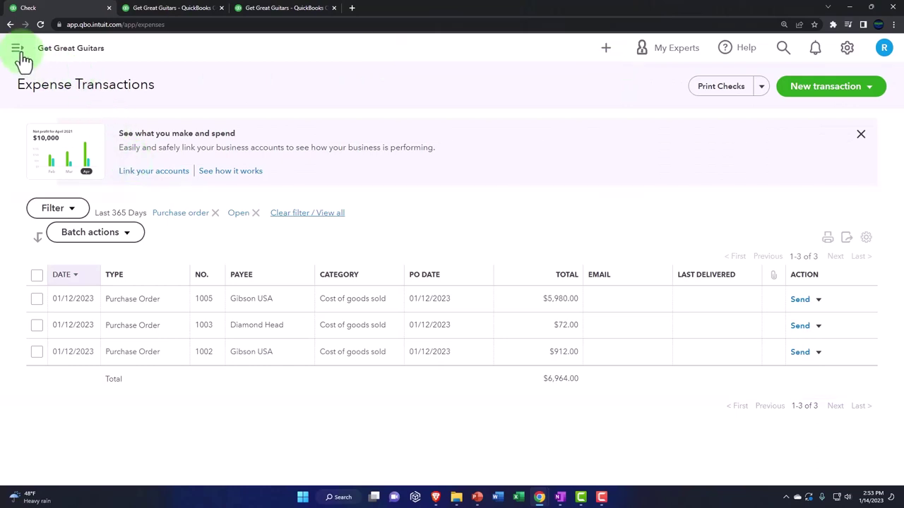
{"action": "left_click", "coordinate": [606, 51]}
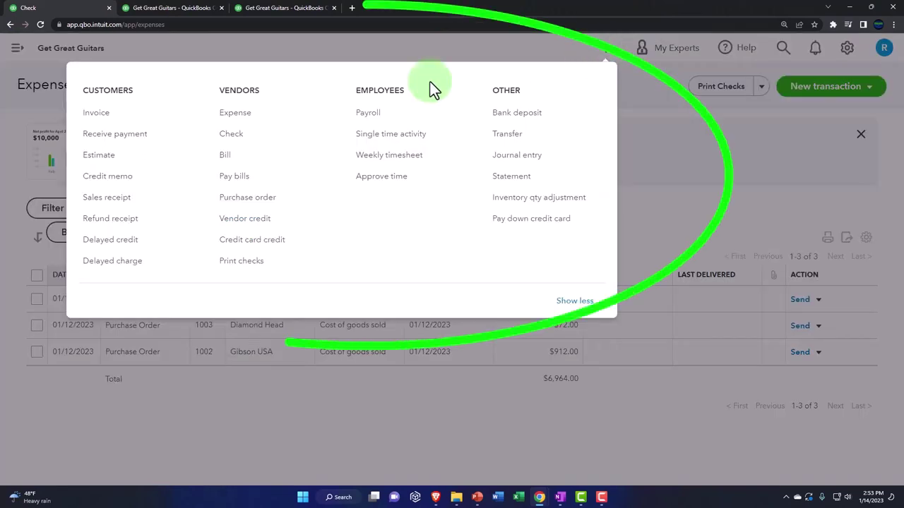
{"action": "left_click", "coordinate": [113, 119]}
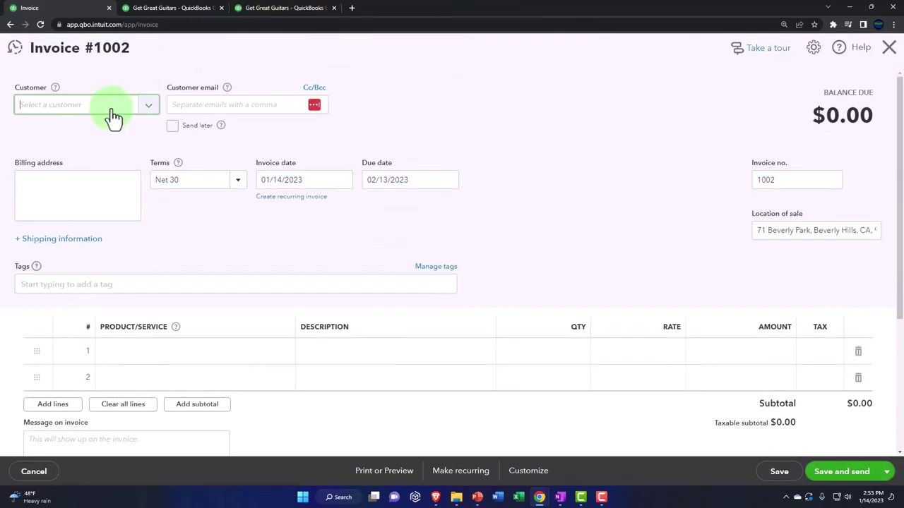
{"action": "left_click", "coordinate": [113, 116]}
{"action": "type", "text": "er"}
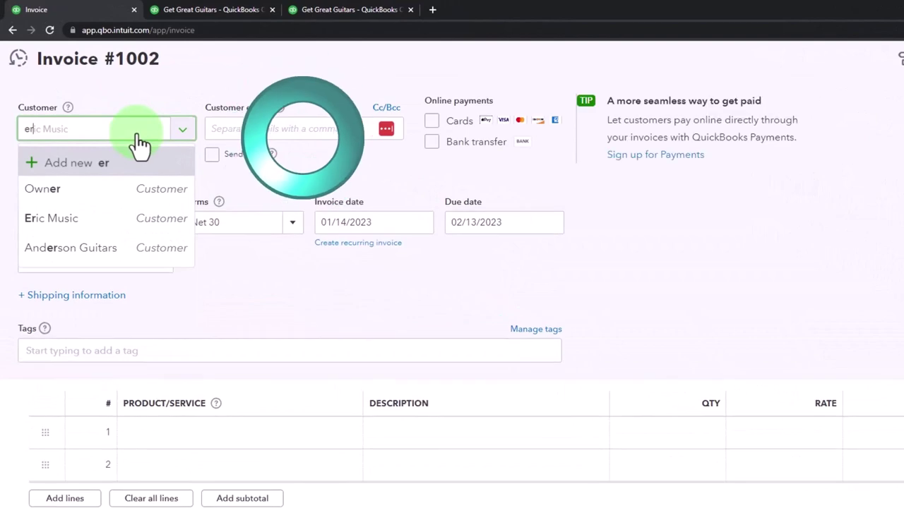
{"action": "left_click", "coordinate": [92, 219]}
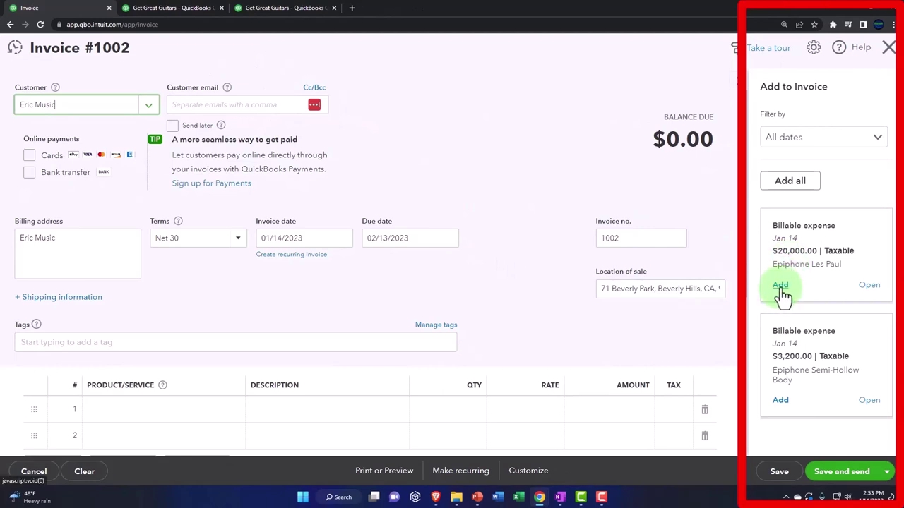
- Add the $20,000 Les Paul billable expense and an ELP product line, then exit the invoice
{"action": "left_click", "coordinate": [781, 287]}
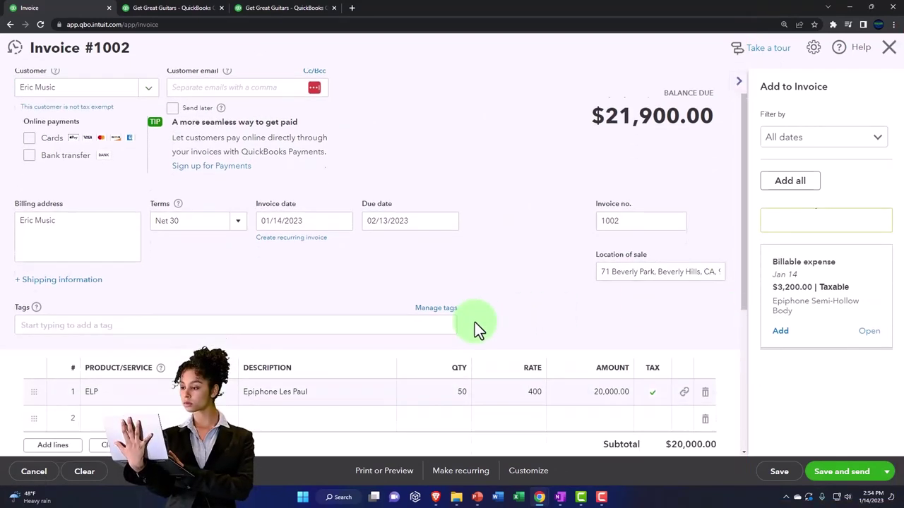
{"action": "scroll", "coordinate": [474, 329], "scroll_direction": "down", "scroll_amount": 1}
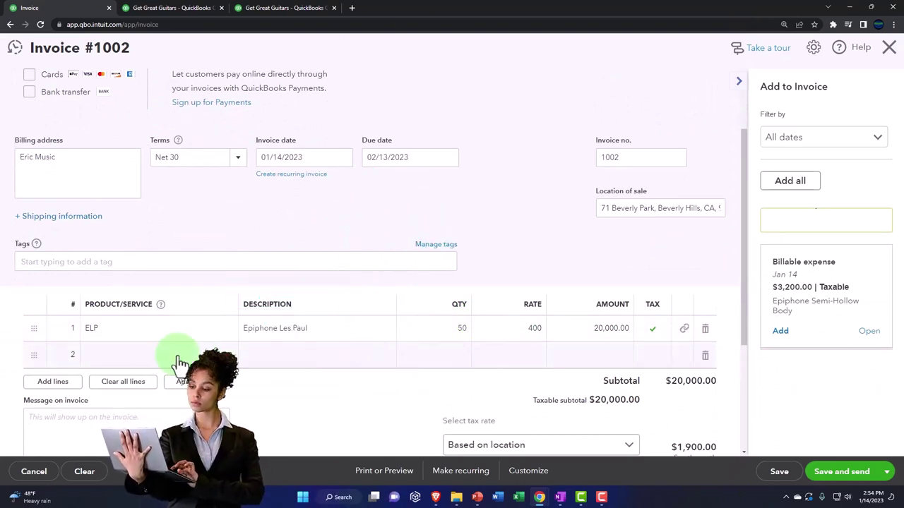
{"action": "left_click", "coordinate": [144, 362]}
{"action": "type", "text": "elp"}
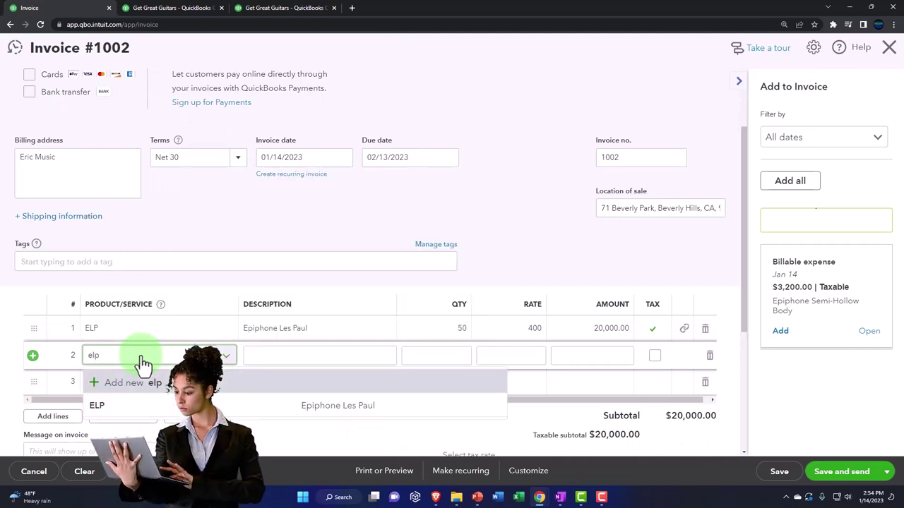
{"action": "key", "text": "Down"}
{"action": "key", "text": "Tab"}
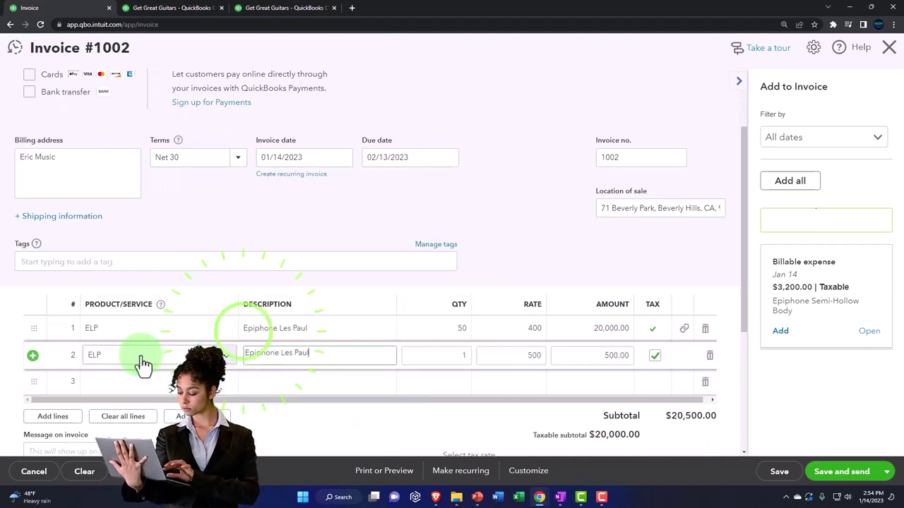
{"action": "key", "text": "Tab"}
{"action": "key", "text": "Tab"}
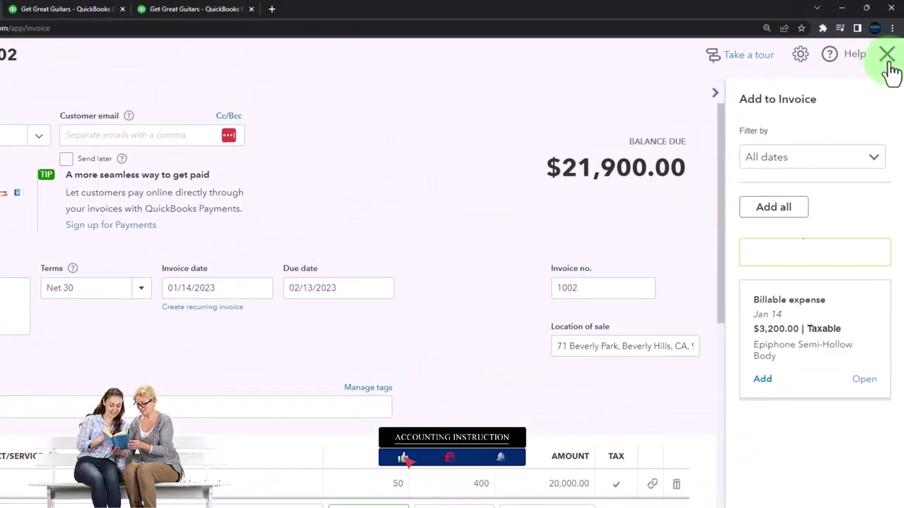
{"action": "left_click", "coordinate": [887, 57]}
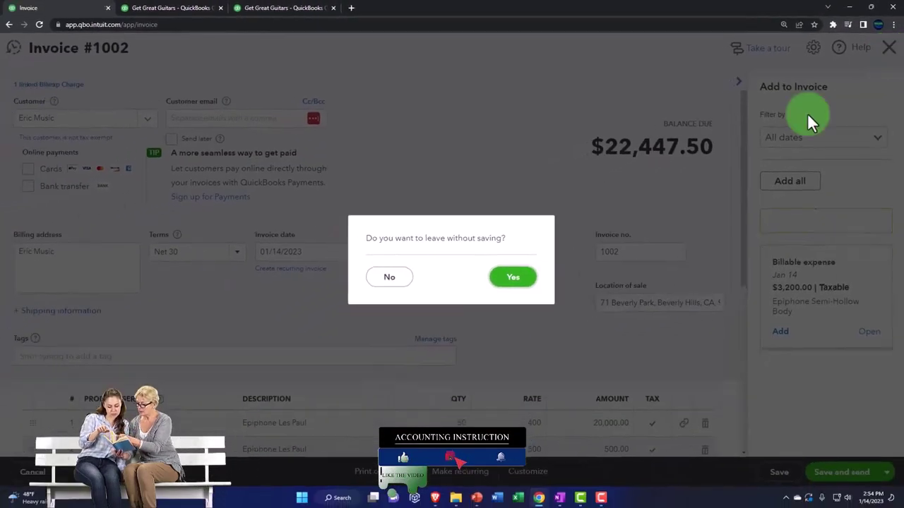
- Discard the unsaved invoice and rerun the Balance Sheet with current figures
{"action": "left_click", "coordinate": [510, 278]}
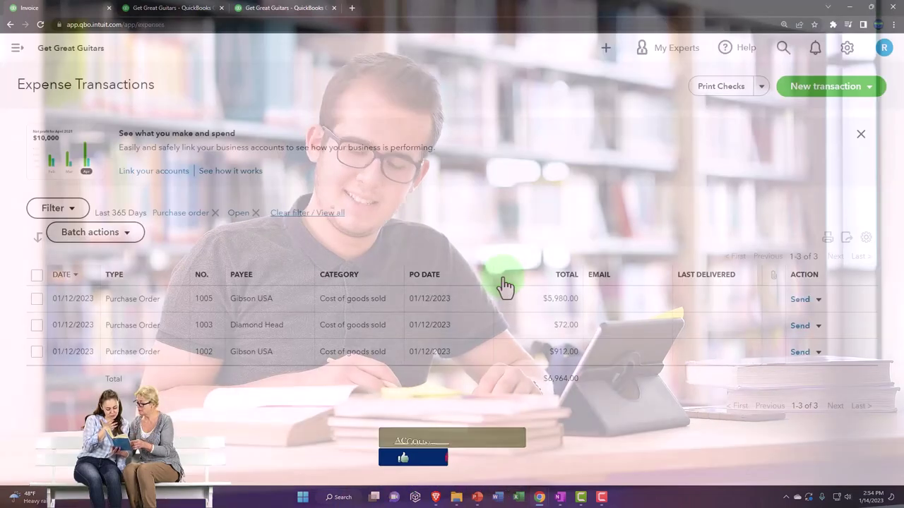
{"action": "left_click", "coordinate": [171, 10]}
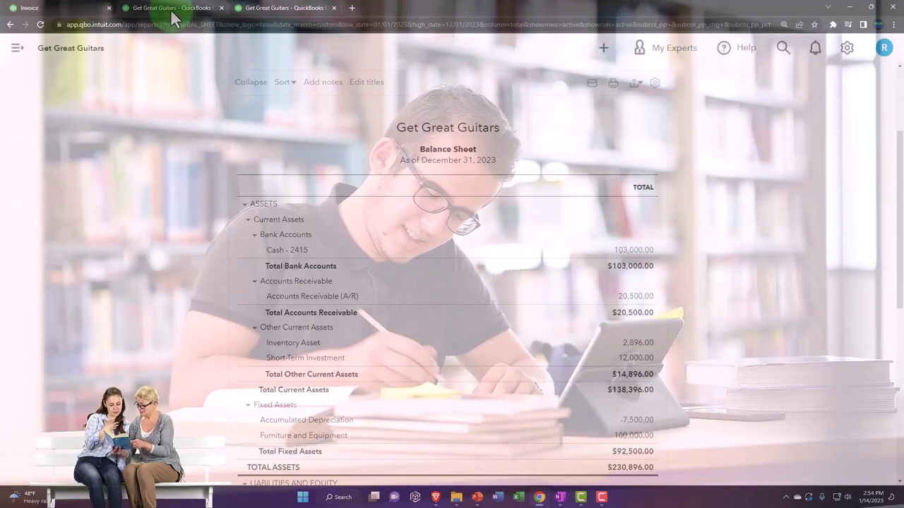
{"action": "left_click", "coordinate": [274, 139]}
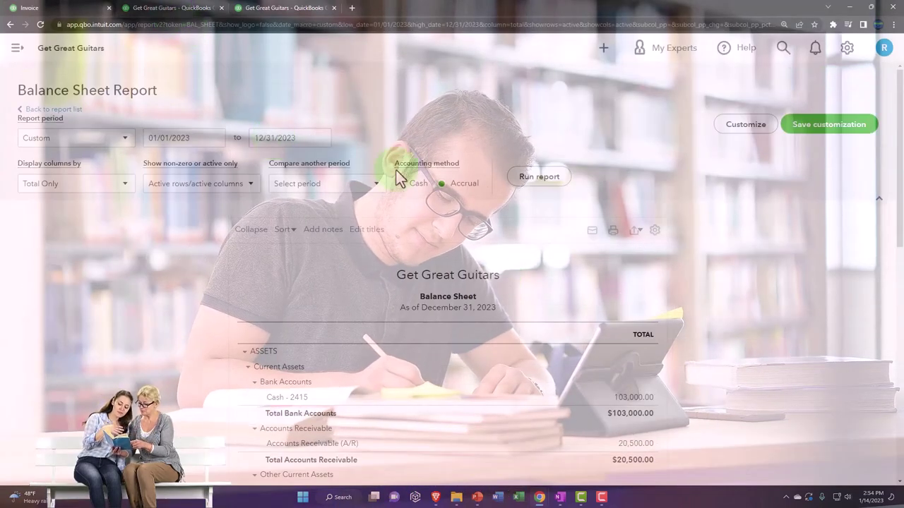
{"action": "left_click", "coordinate": [531, 177]}
{"action": "scroll", "coordinate": [459, 303], "scroll_direction": "down", "scroll_amount": 3}
{"action": "key", "text": "ctrl+plus"}
{"action": "key", "text": "ctrl+plus"}
{"action": "key", "text": "ctrl+plus"}
{"action": "key", "text": "ctrl+plus"}
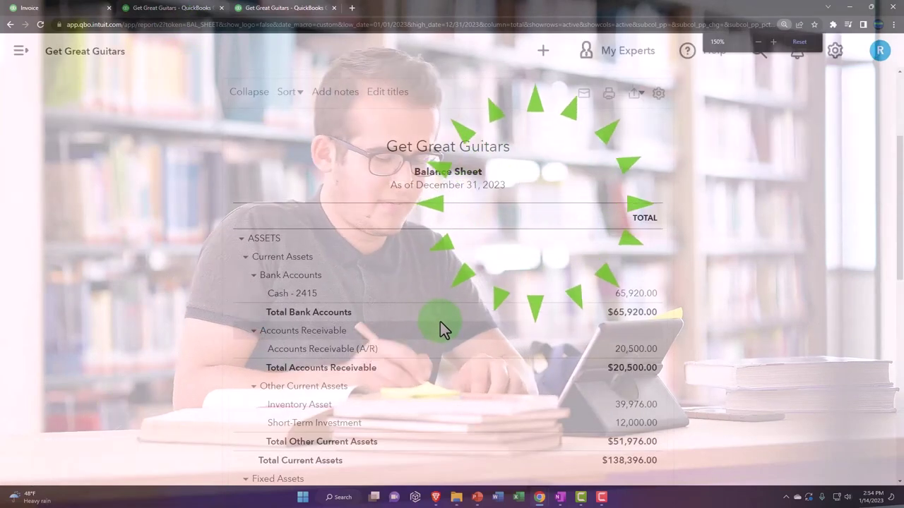
{"action": "scroll", "coordinate": [434, 307], "scroll_direction": "down", "scroll_amount": 4}
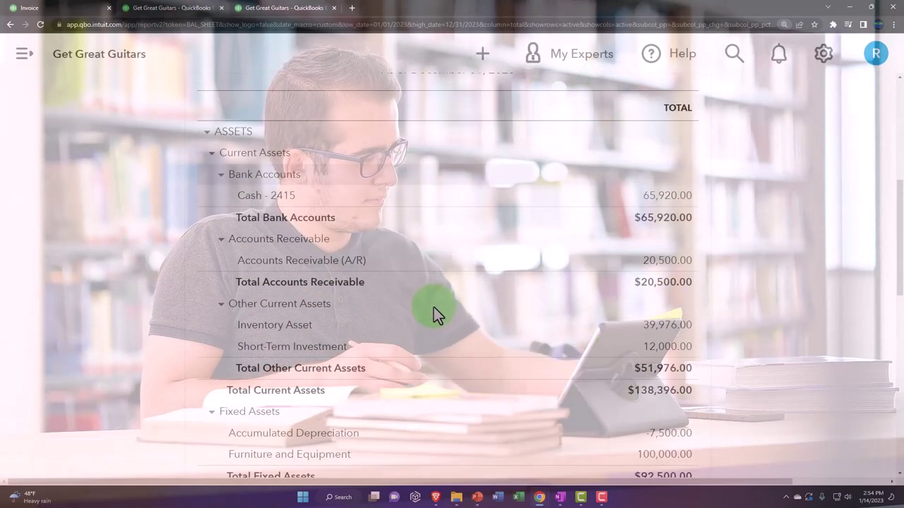
- Drill into the Cash balance and open check #1004 to review its Epiphone item lines
{"action": "left_click", "coordinate": [667, 199]}
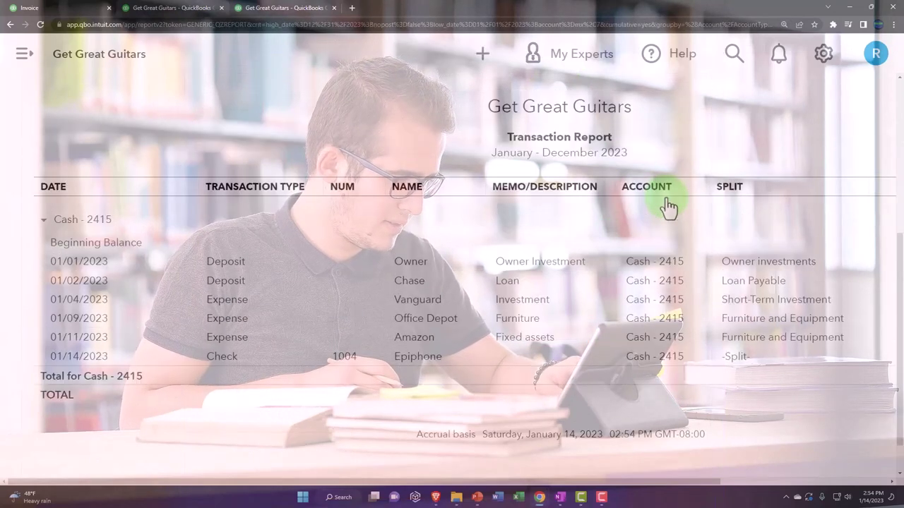
{"action": "key", "text": "ctrl+minus"}
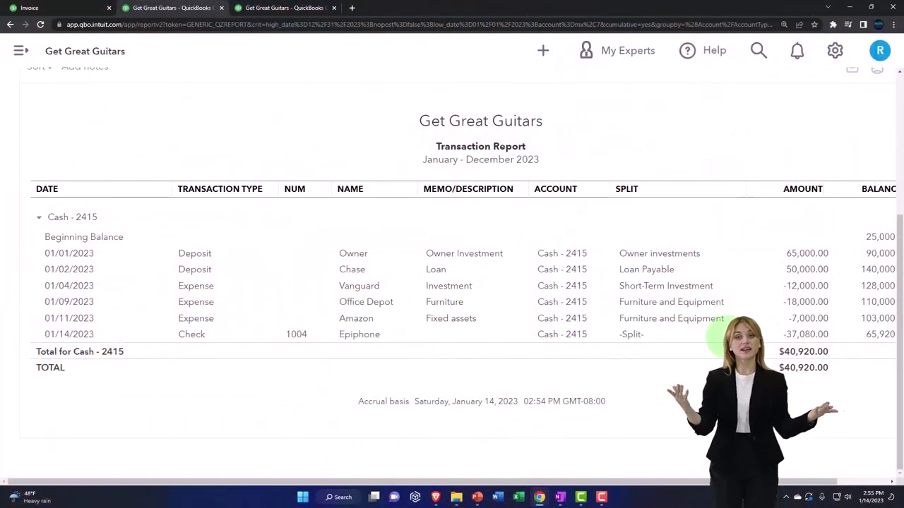
{"action": "left_click", "coordinate": [807, 337]}
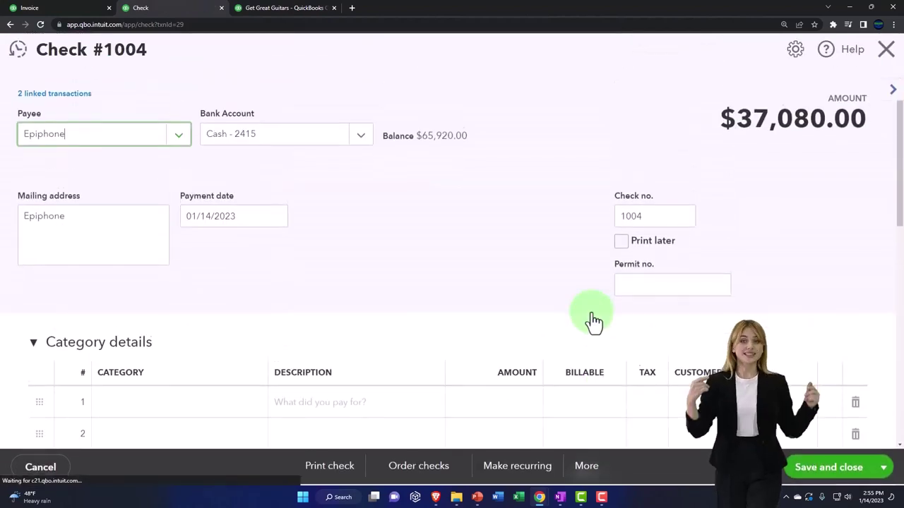
{"action": "scroll", "coordinate": [591, 311], "scroll_direction": "down", "scroll_amount": 2}
{"action": "scroll", "coordinate": [591, 310], "scroll_direction": "down", "scroll_amount": 3}
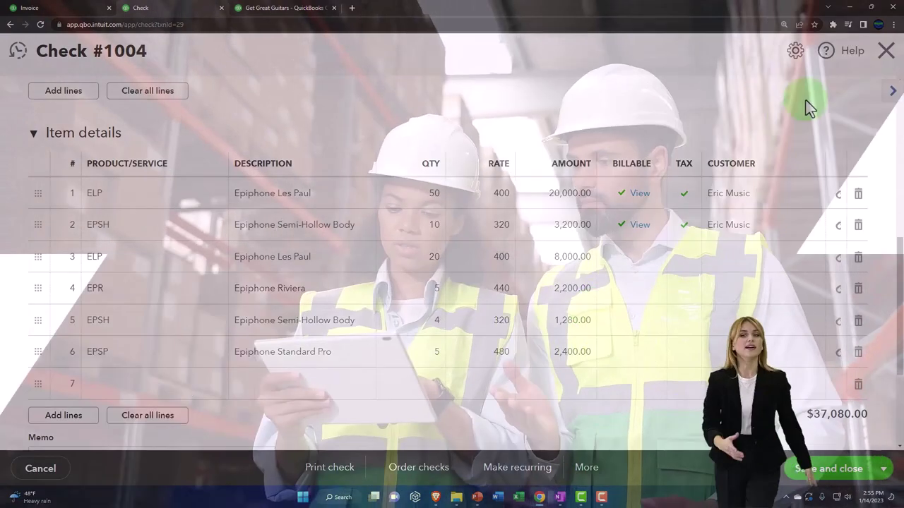
- Close check #1004 and return to the Balance Sheet summary
{"action": "left_click", "coordinate": [885, 52]}
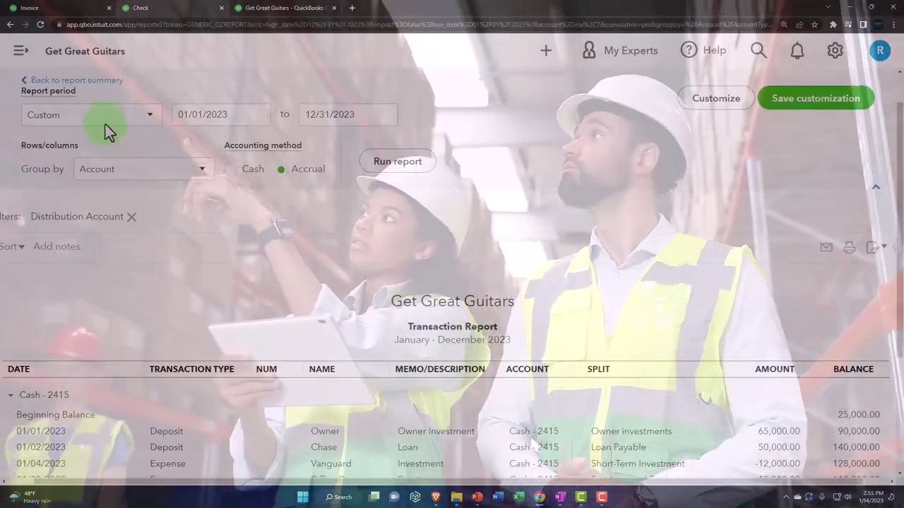
{"action": "left_click", "coordinate": [92, 82]}
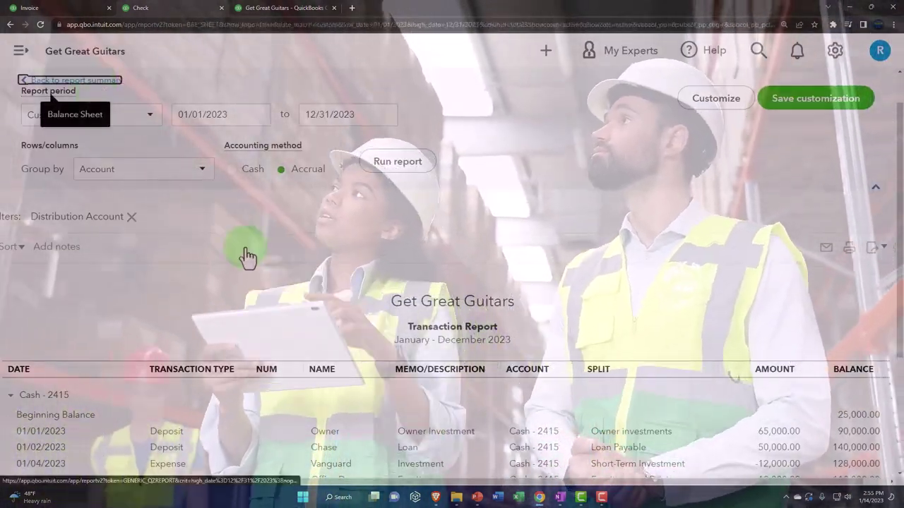
{"action": "scroll", "coordinate": [217, 282], "scroll_direction": "down", "scroll_amount": 1}
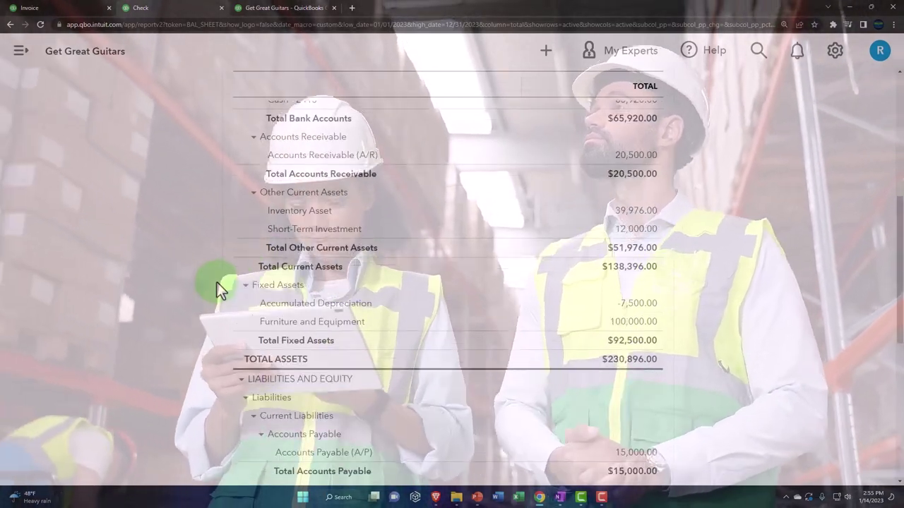
- Review the Inventory Asset transactions totalling $37,080, then return to the Balance Sheet summary
{"action": "left_click", "coordinate": [628, 216]}
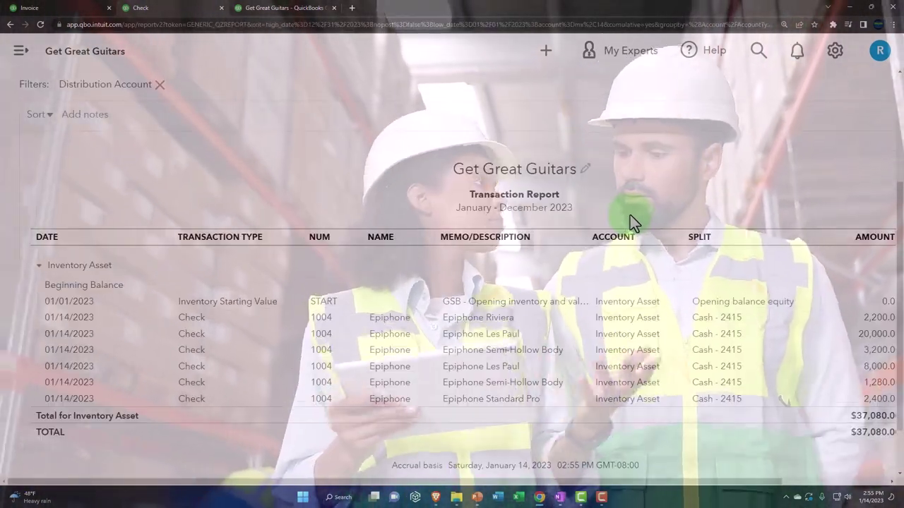
{"action": "scroll", "coordinate": [629, 215], "scroll_direction": "down", "scroll_amount": 1}
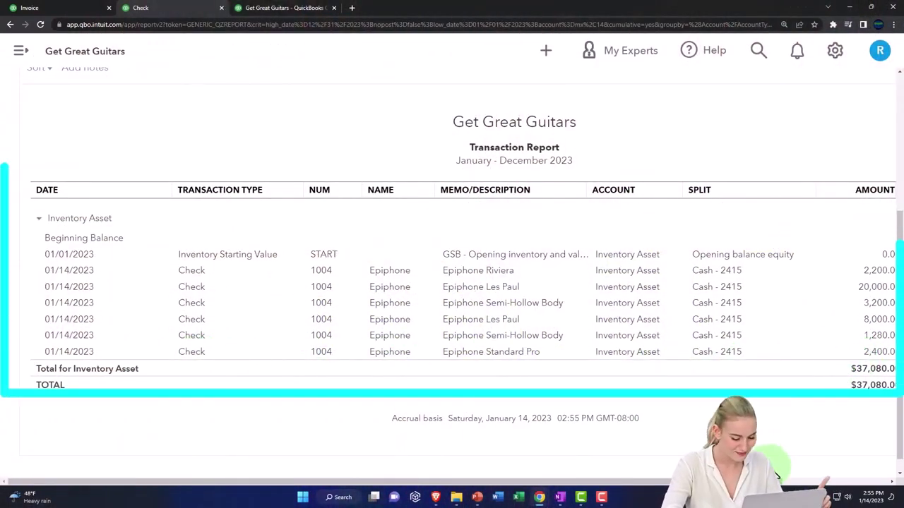
{"action": "left_click_drag", "start_coordinate": [777, 483], "coordinate": [800, 485]}
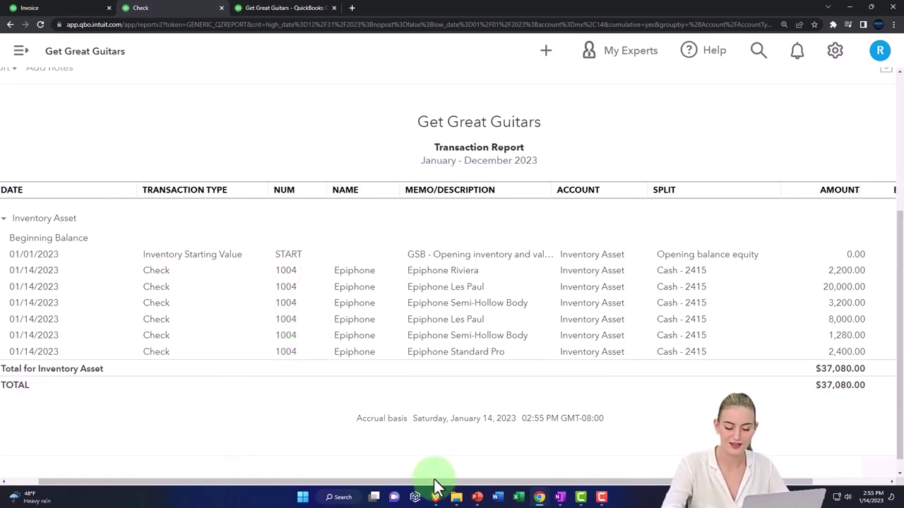
{"action": "left_click_drag", "start_coordinate": [429, 483], "coordinate": [284, 417]}
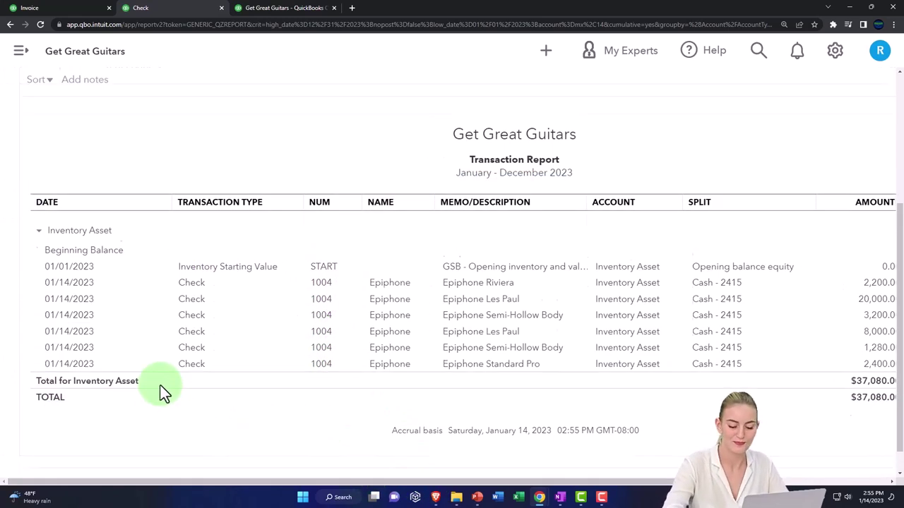
{"action": "scroll", "coordinate": [160, 385], "scroll_direction": "up", "scroll_amount": 3}
{"action": "left_click", "coordinate": [104, 129]}
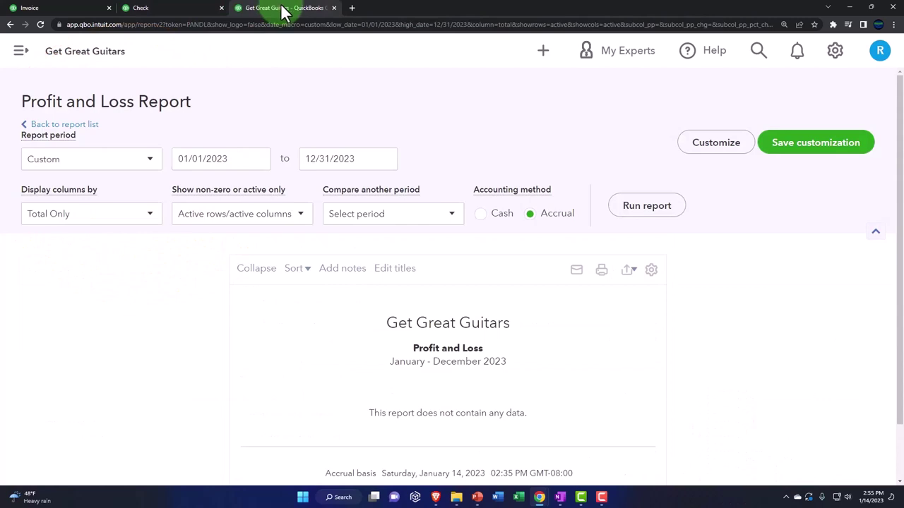
- Duplicate the current report browser tab and go to the Reports list
{"action": "right_click", "coordinate": [285, 11]}
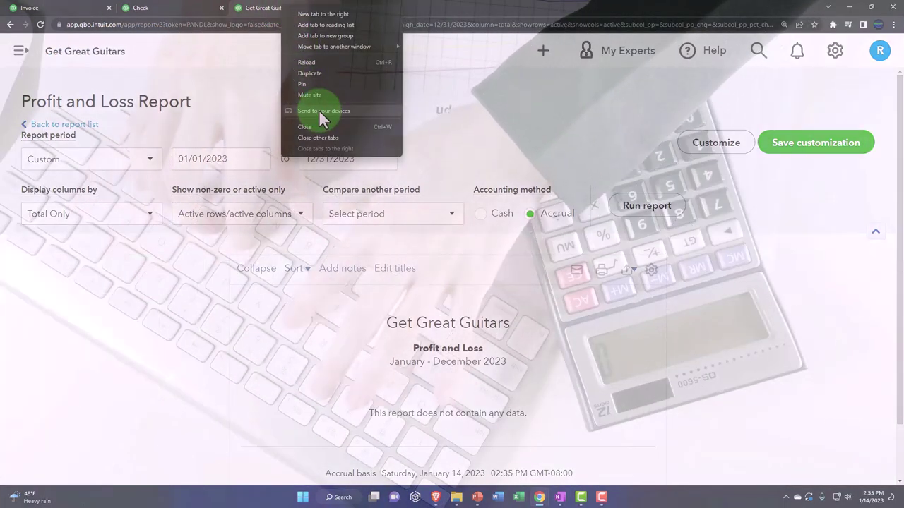
{"action": "left_click", "coordinate": [308, 72]}
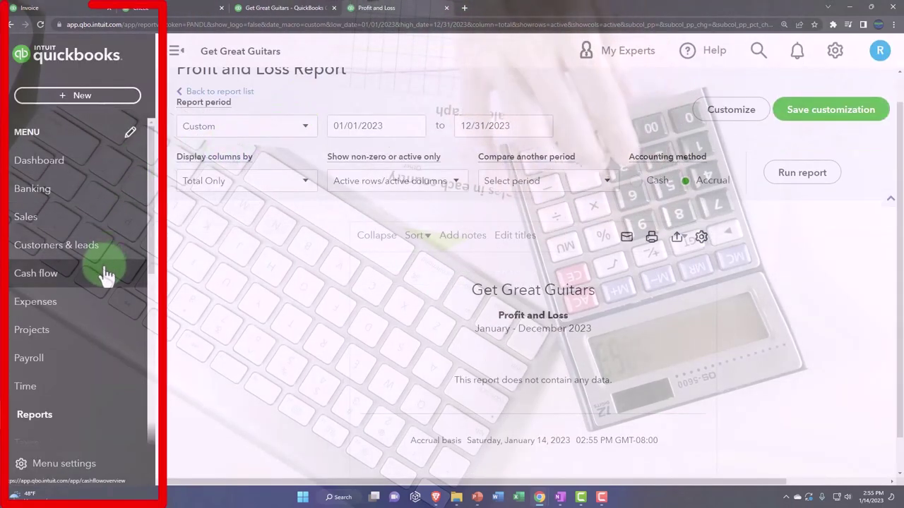
{"action": "scroll", "coordinate": [85, 353], "scroll_direction": "down", "scroll_amount": 1}
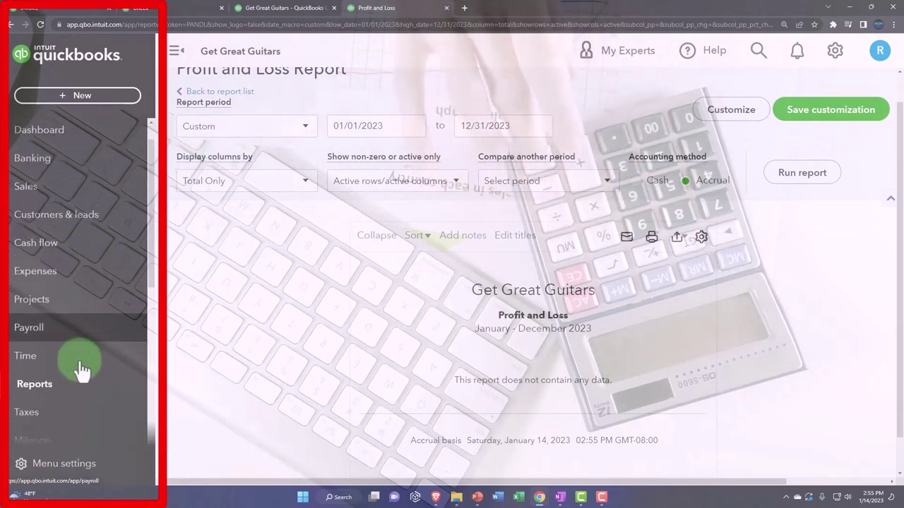
{"action": "left_click", "coordinate": [82, 370]}
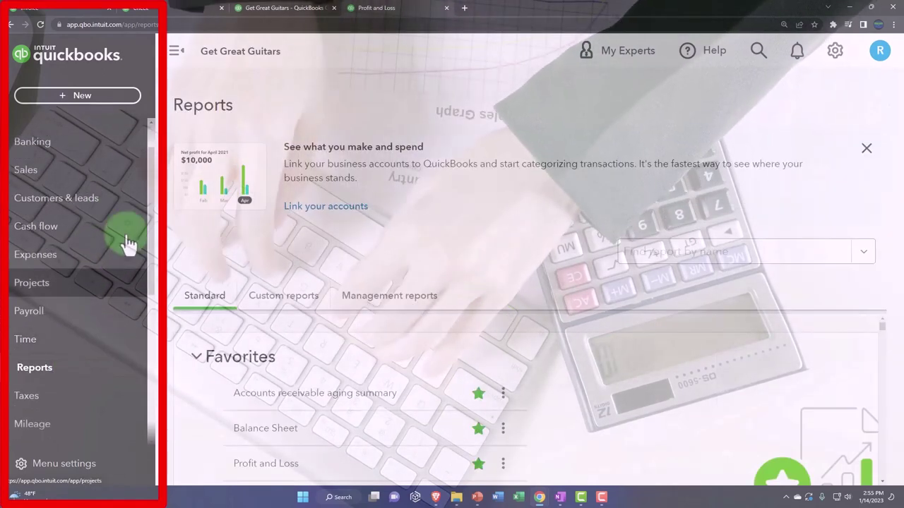
- Search reports for 'inven' and open the Inventory Valuation Summary
{"action": "left_click", "coordinate": [175, 50]}
{"action": "left_click", "coordinate": [638, 240]}
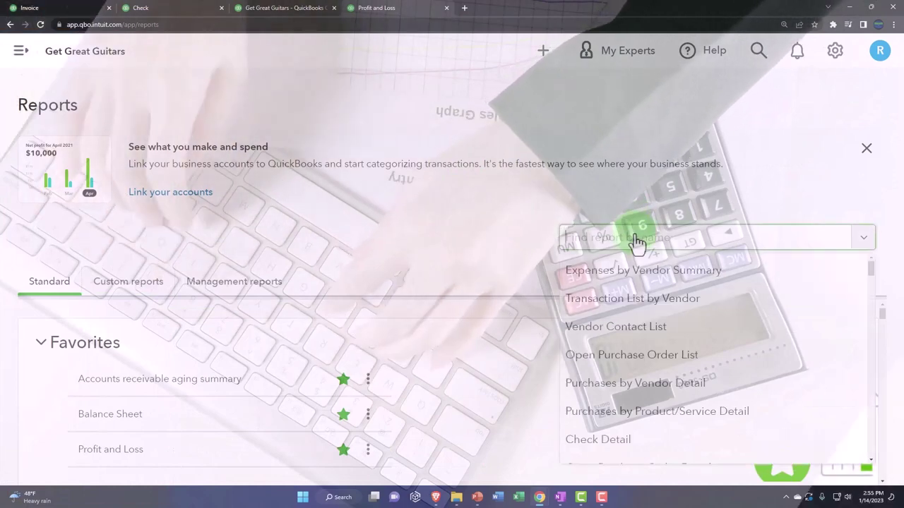
{"action": "type", "text": "inven"}
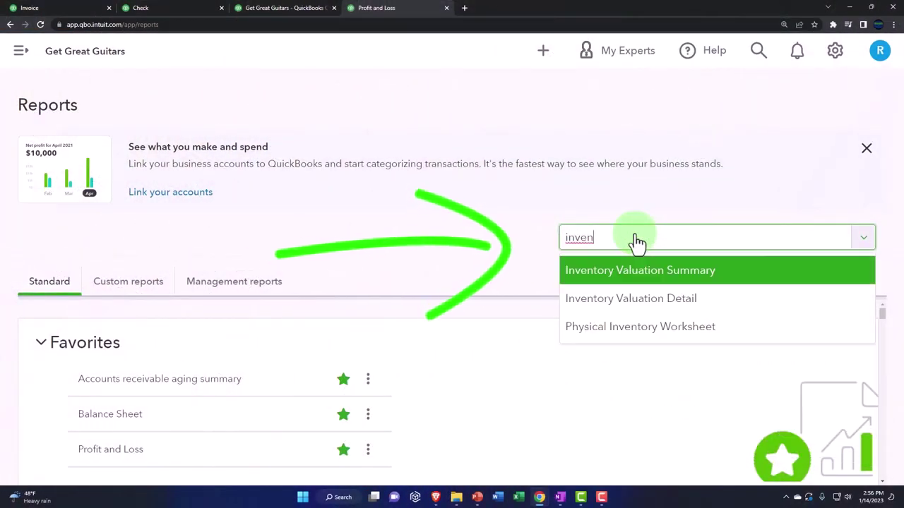
{"action": "key", "text": "Return"}
- Run the Inventory Valuation Summary as of 12/31/2023 and check its $39,976 total against the Balance Sheet's Inventory Asset
{"action": "scroll", "coordinate": [216, 252], "scroll_direction": "up", "scroll_amount": 2}
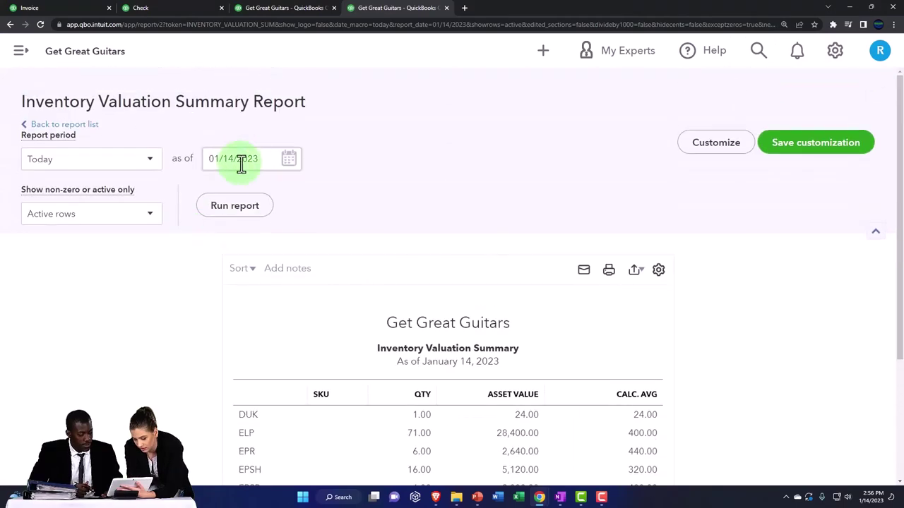
{"action": "type", "text": "0101"}
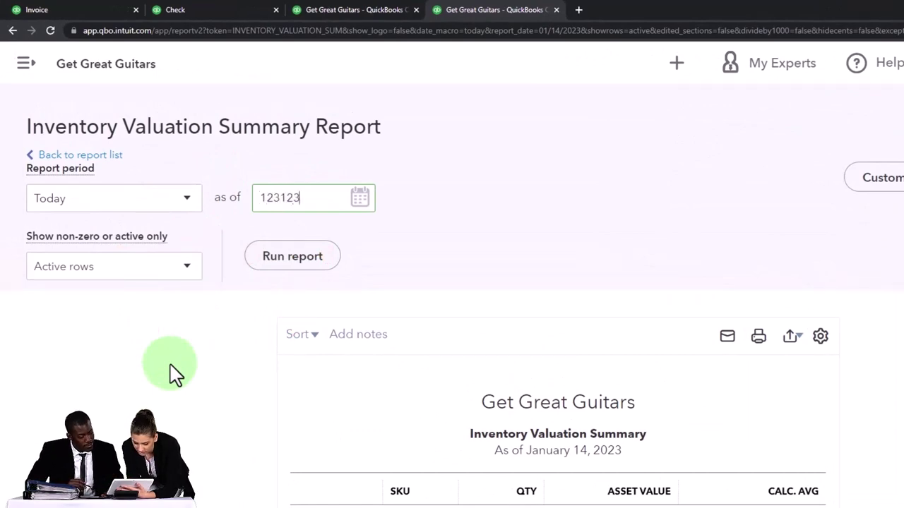
{"action": "left_click", "coordinate": [293, 256]}
{"action": "scroll", "coordinate": [232, 218], "scroll_direction": "down", "scroll_amount": 2}
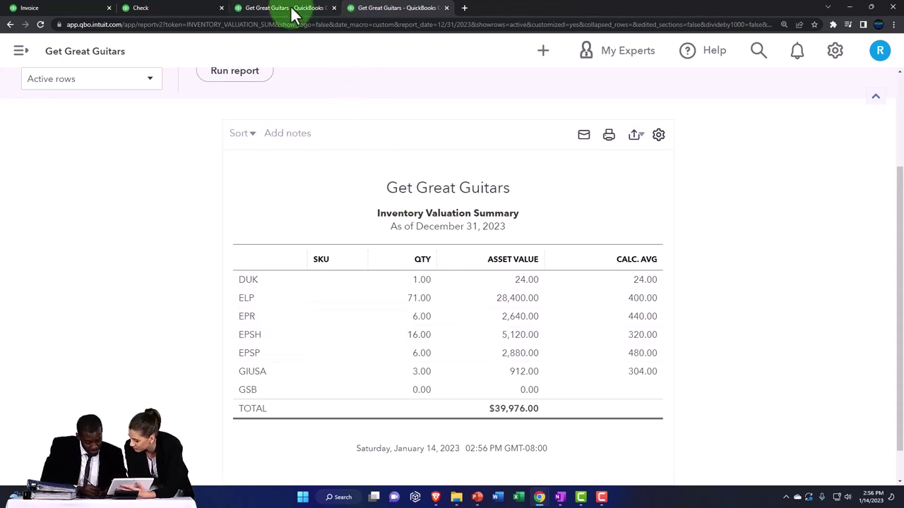
{"action": "left_click", "coordinate": [193, 9]}
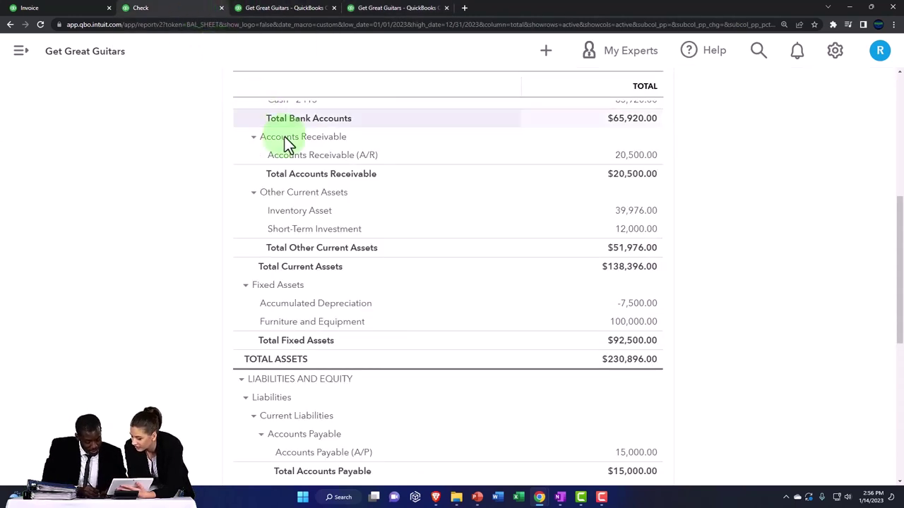